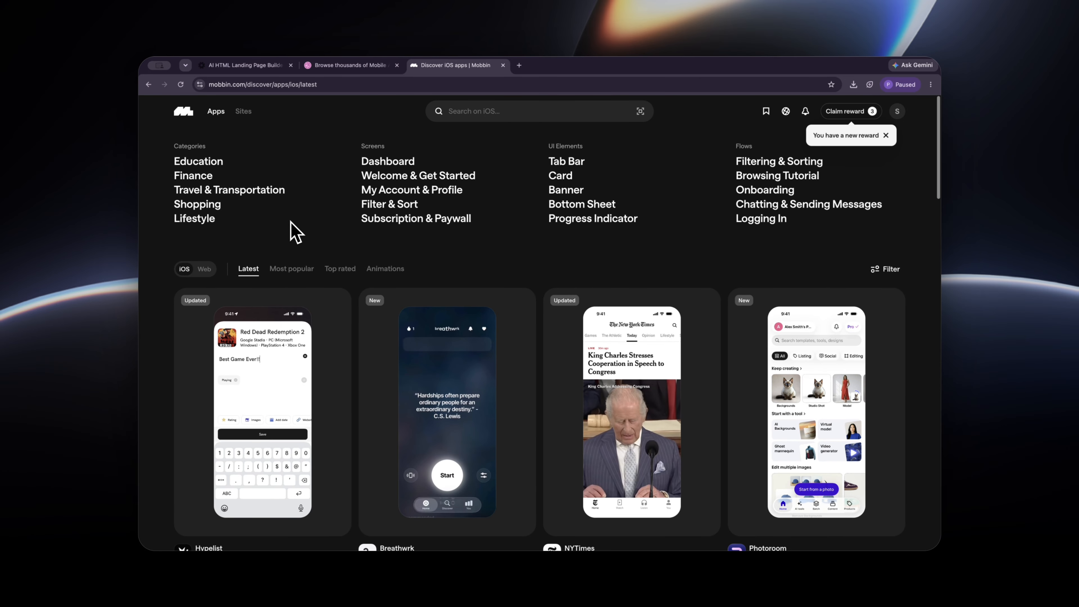
Filter the iOS apps by the Shopping category and open Afterpay to review its highlighted screens
scroll(293, 231, "down", 1)
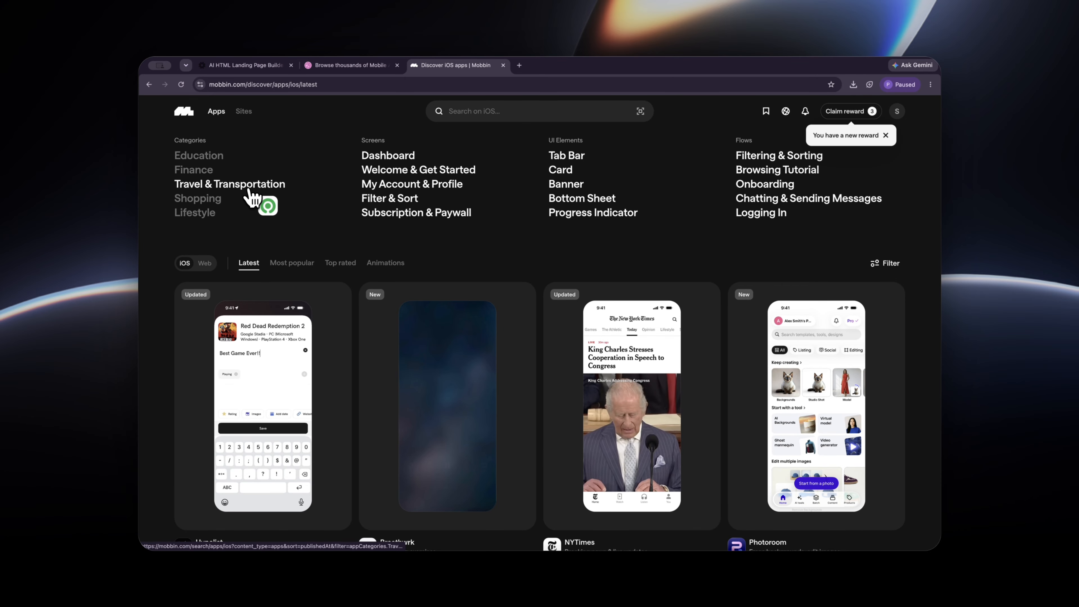
left_click(210, 200)
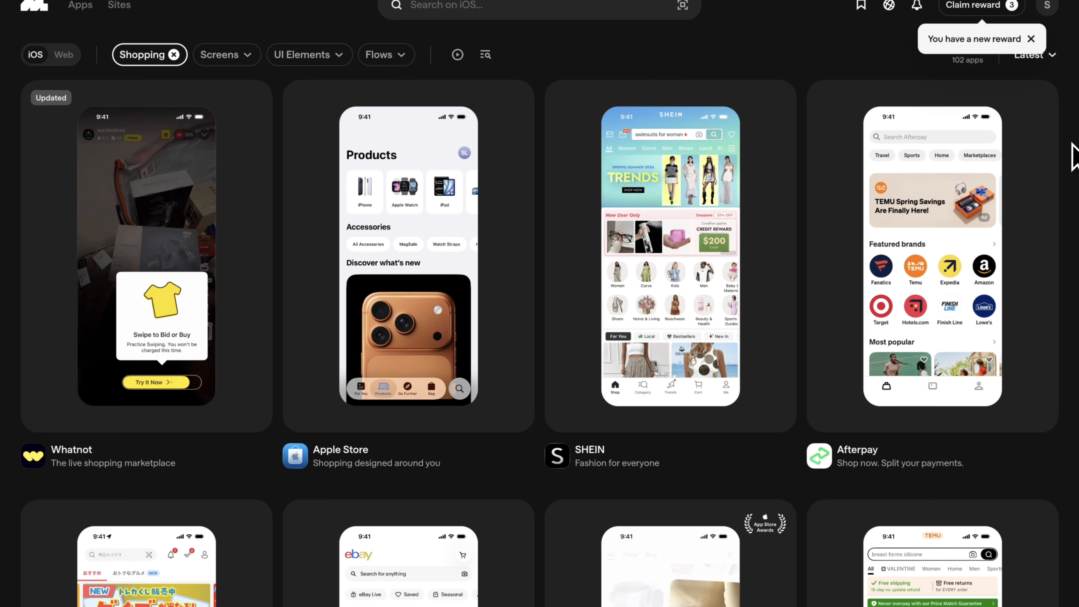
left_click(967, 193)
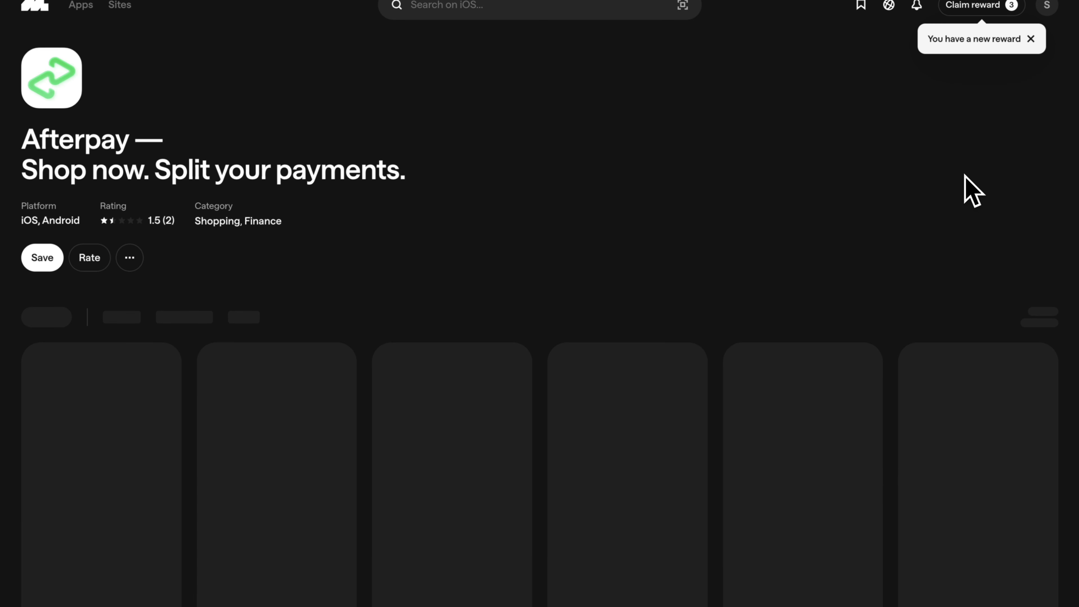
scroll(964, 175, "down", 6)
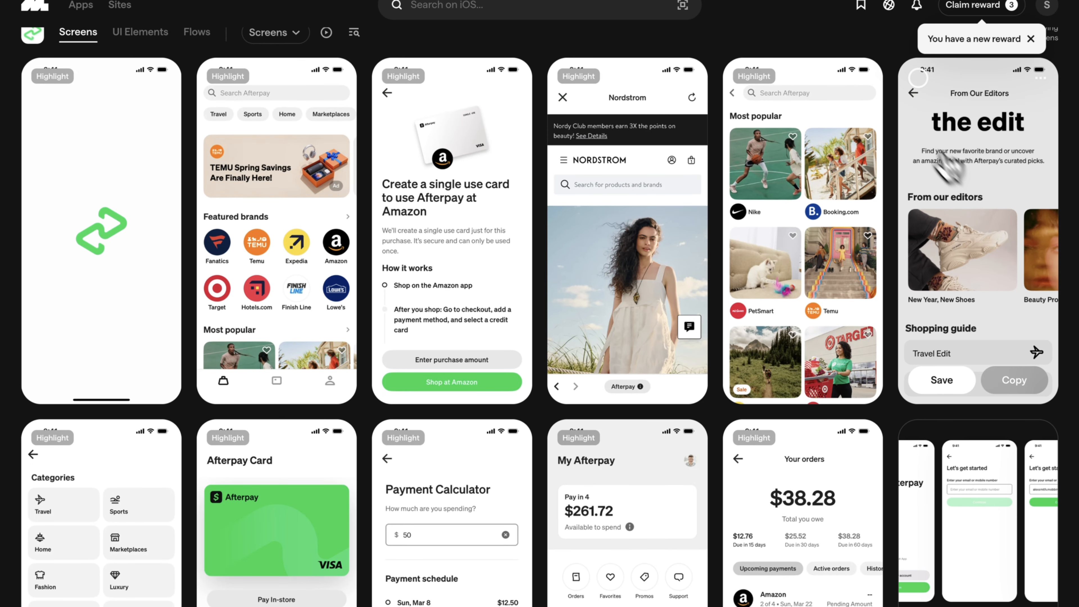
scroll(896, 135, "down", 8)
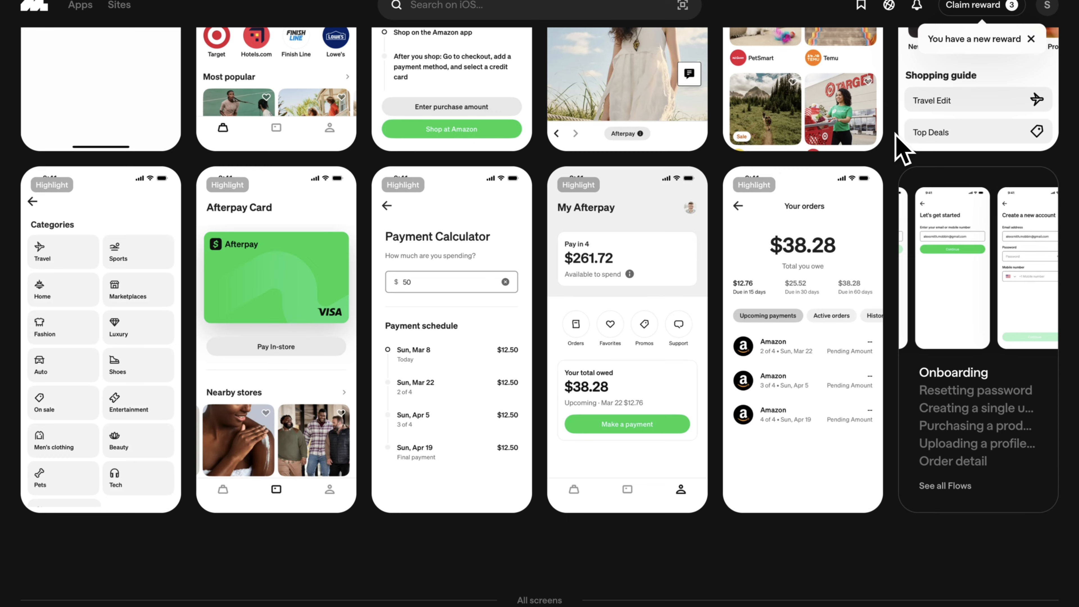
scroll(901, 147, "up", 7)
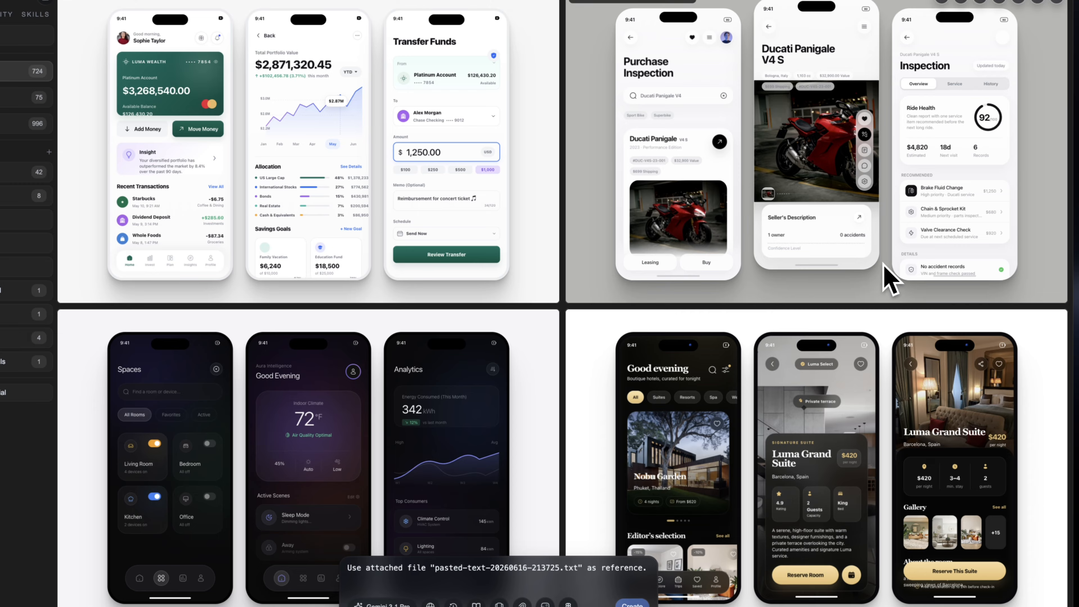
Switch to neuform.ai and examine the three-phone mobile UI designs in the page gallery
mouse_move(1036, 359)
scroll(1065, 389, "down", 5)
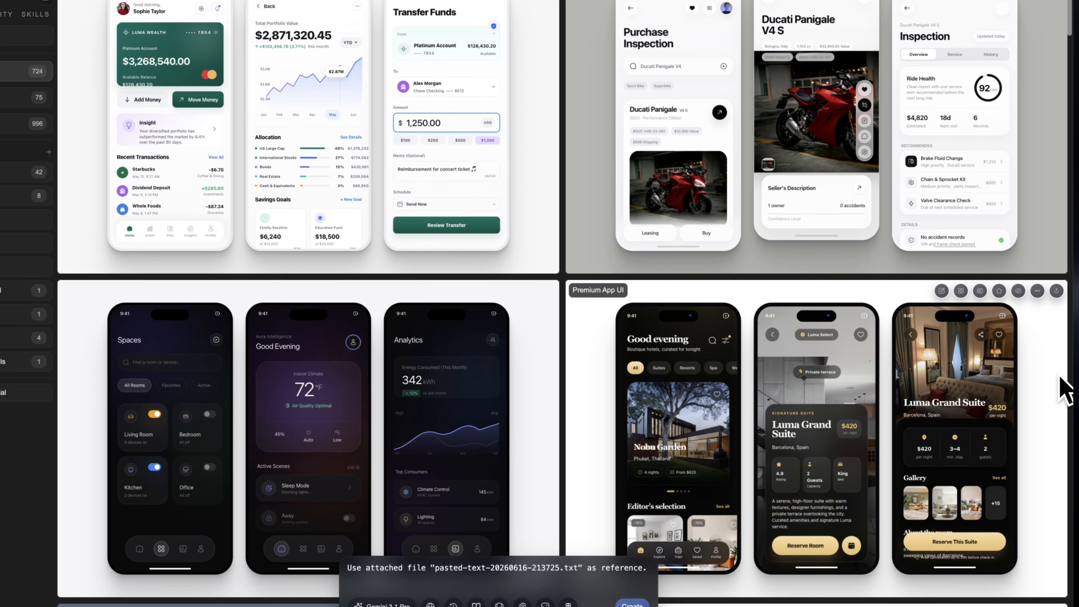
scroll(1065, 389, "down", 5)
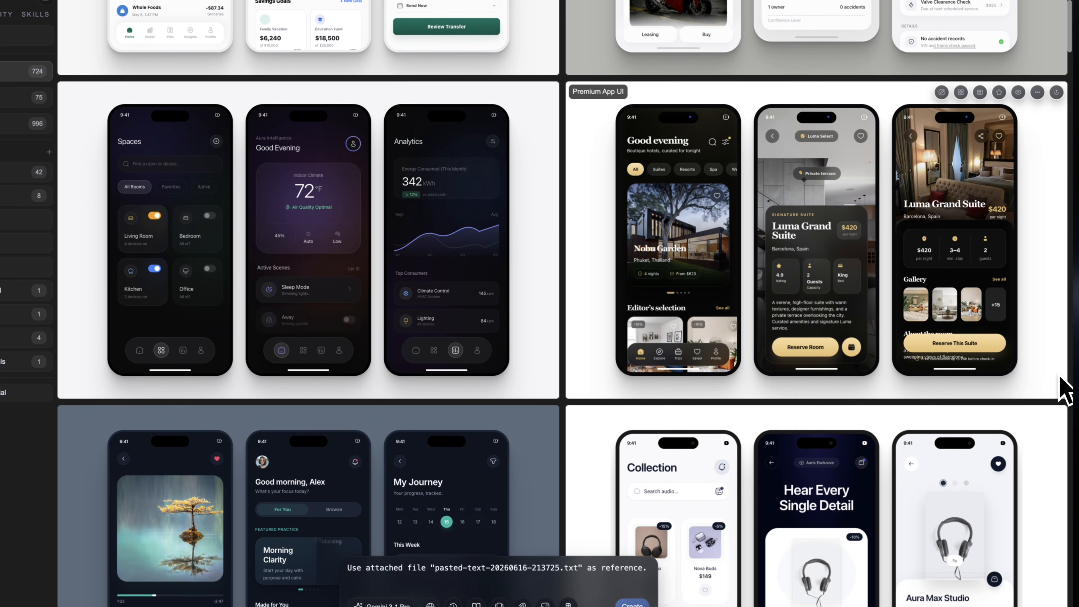
scroll(1065, 389, "down", 7)
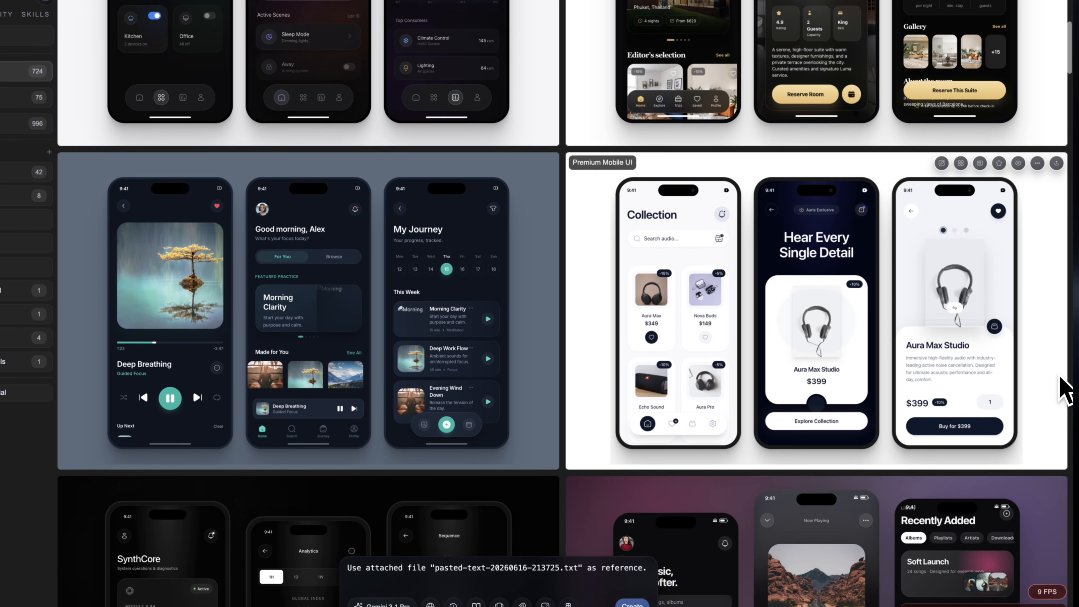
scroll(1064, 389, "down", 2)
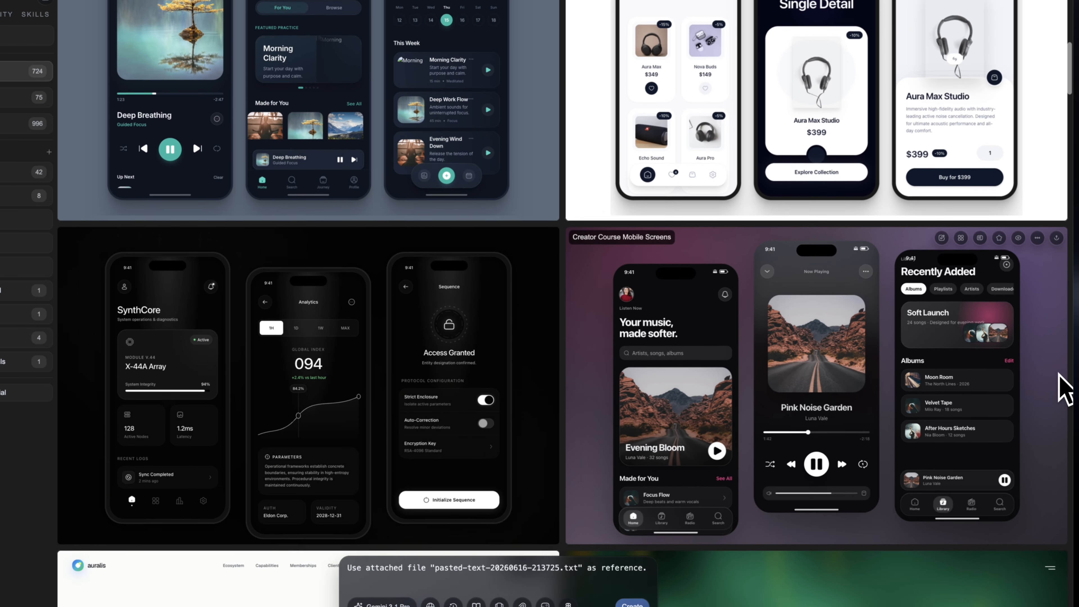
scroll(1064, 389, "up", 18)
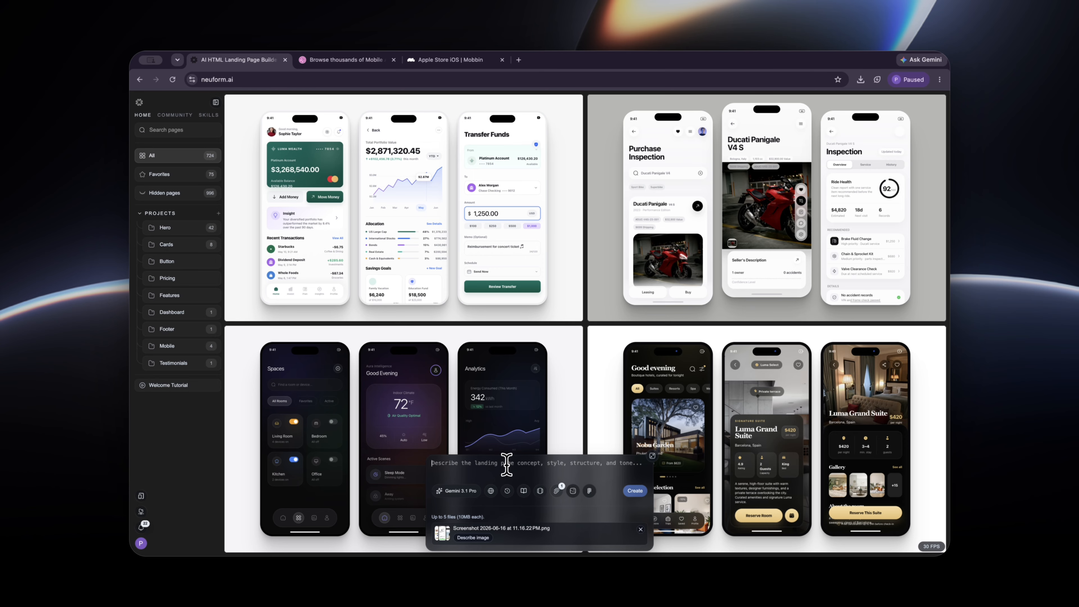
Add the pasted prompt text as reference file "pasted-text-20260616-231732.txt" alongside the attached screenshot, and open the AI model choice
type("Use attached file \"pasted-text-20260616-231732.txt\" as reference.")
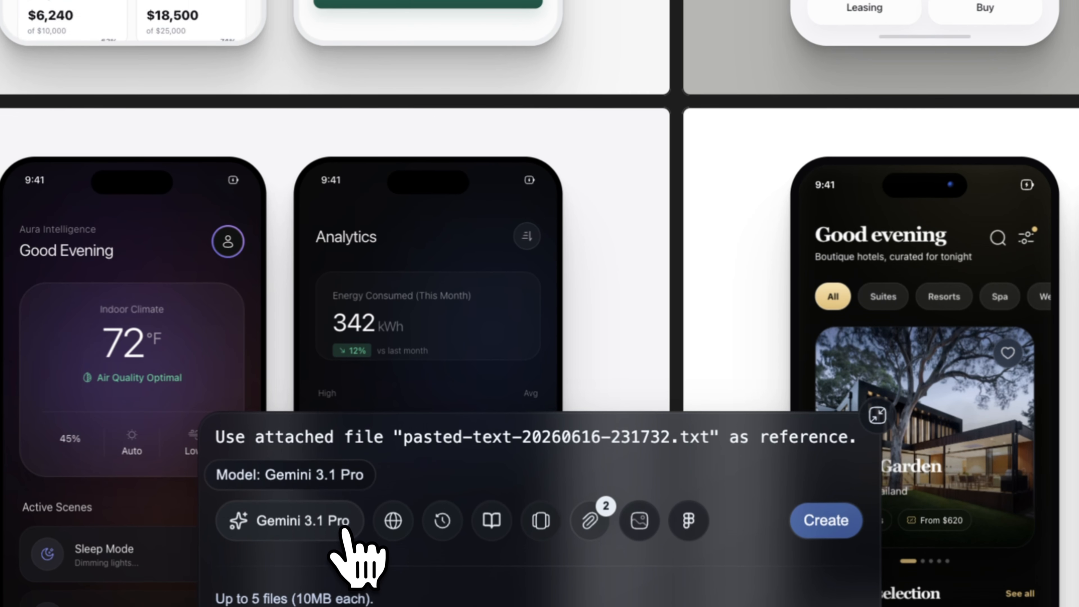
left_click(344, 531)
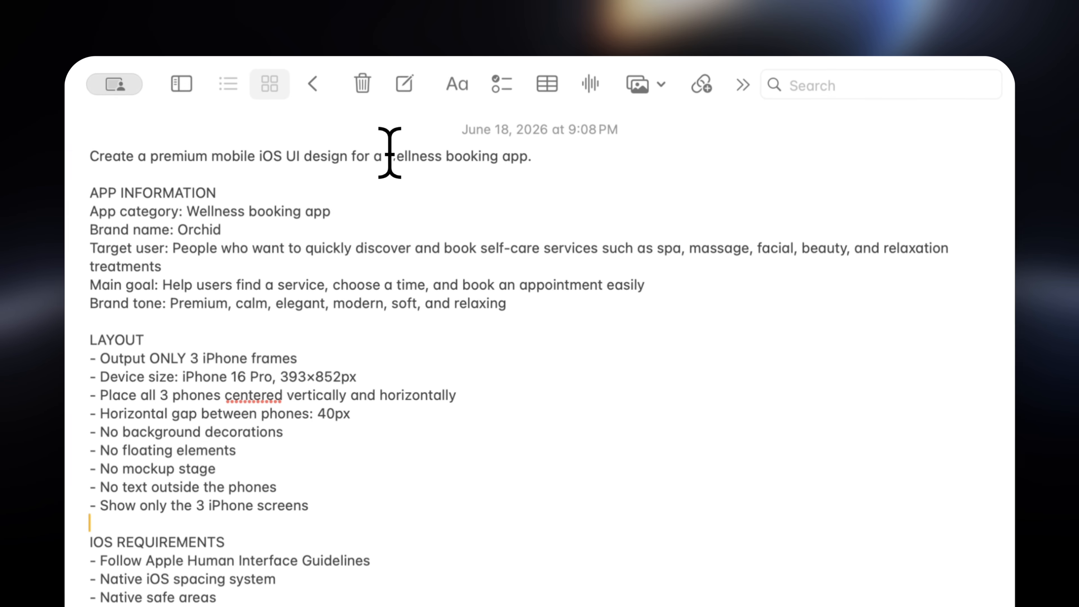
Switch to the notes and read through the Orchid wellness booking app prompt, from app information to output requirements
left_click_drag(390, 154, 491, 147)
left_click(484, 185)
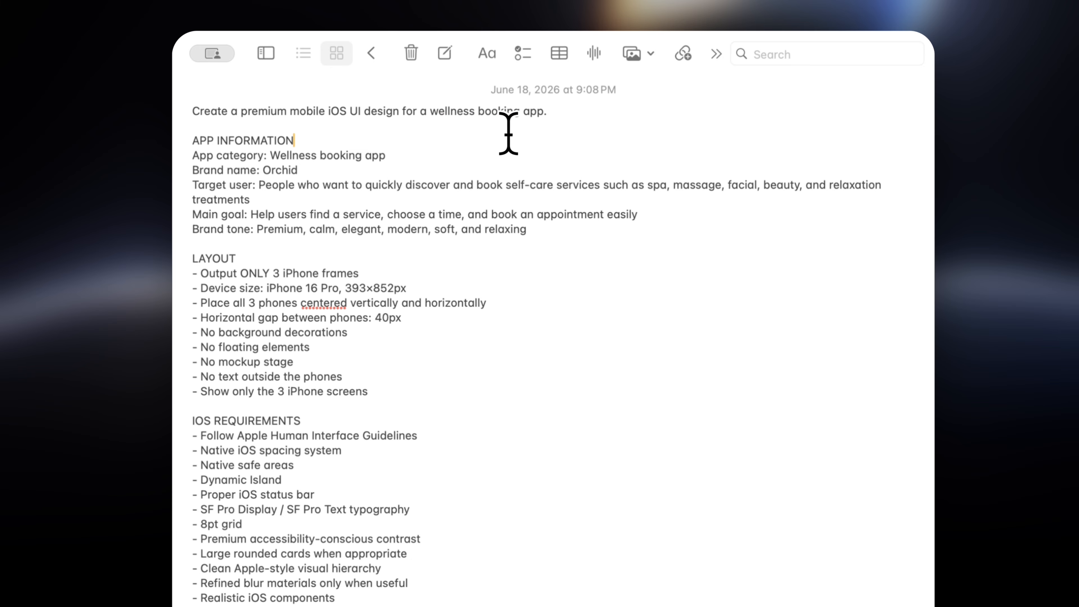
scroll(496, 154, "down", 2)
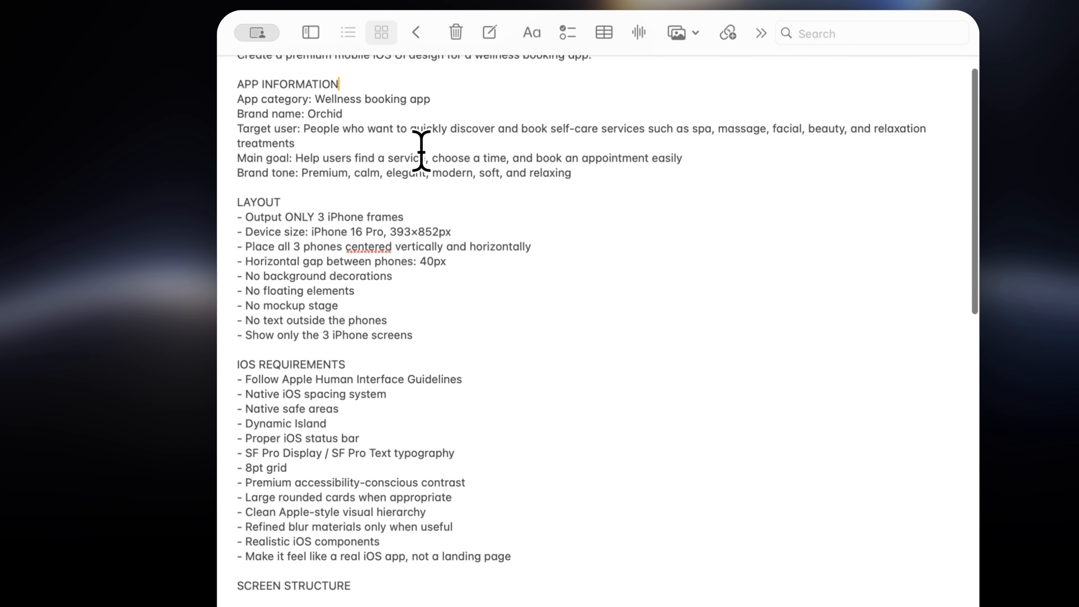
scroll(424, 162, "down", 3)
scroll(527, 199, "down", 10)
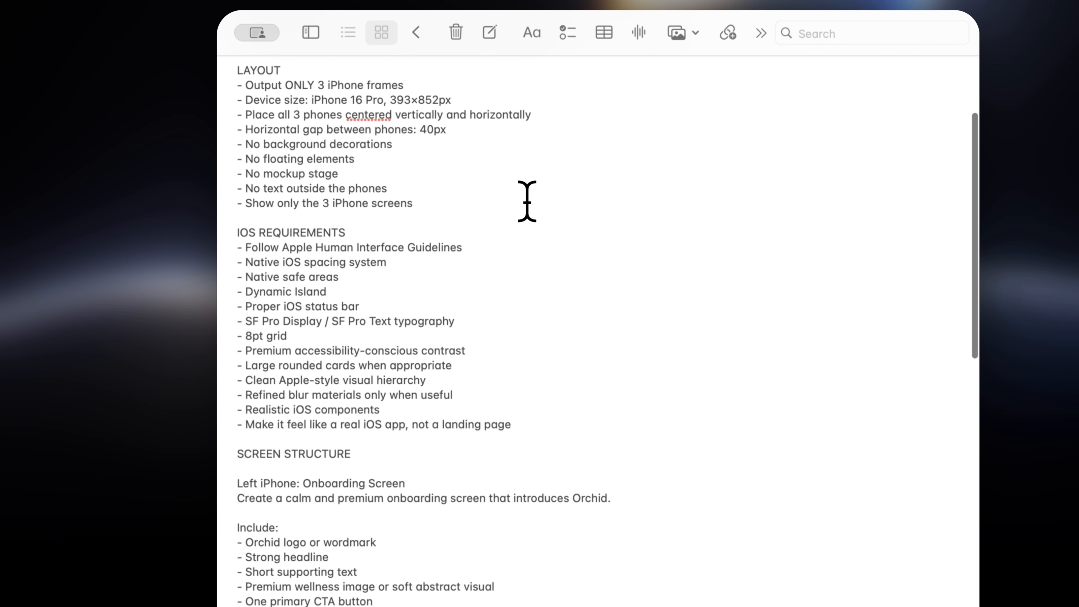
scroll(527, 200, "down", 11)
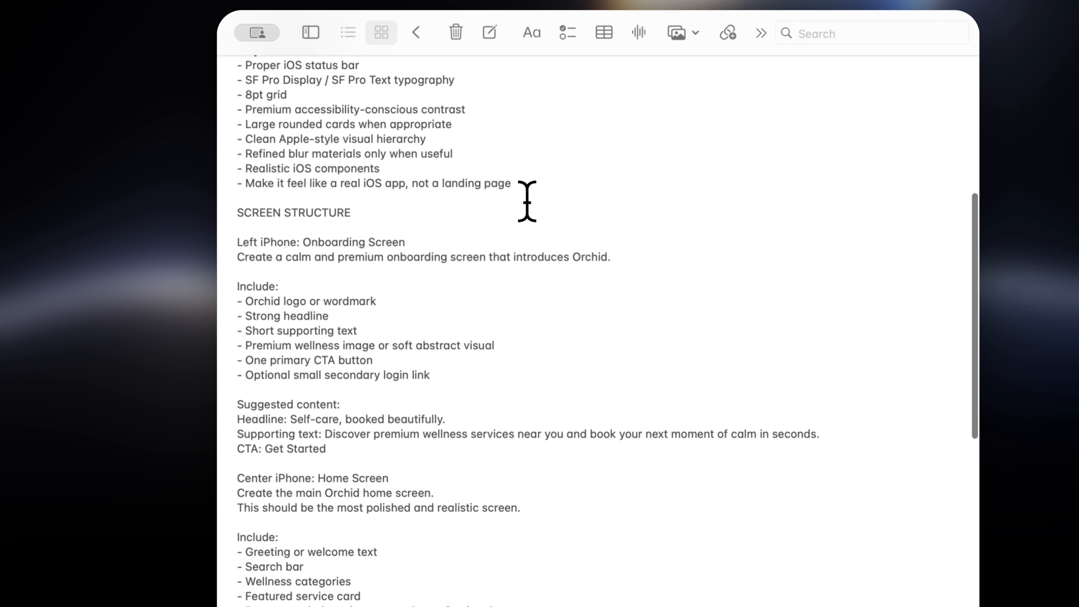
scroll(527, 200, "down", 14)
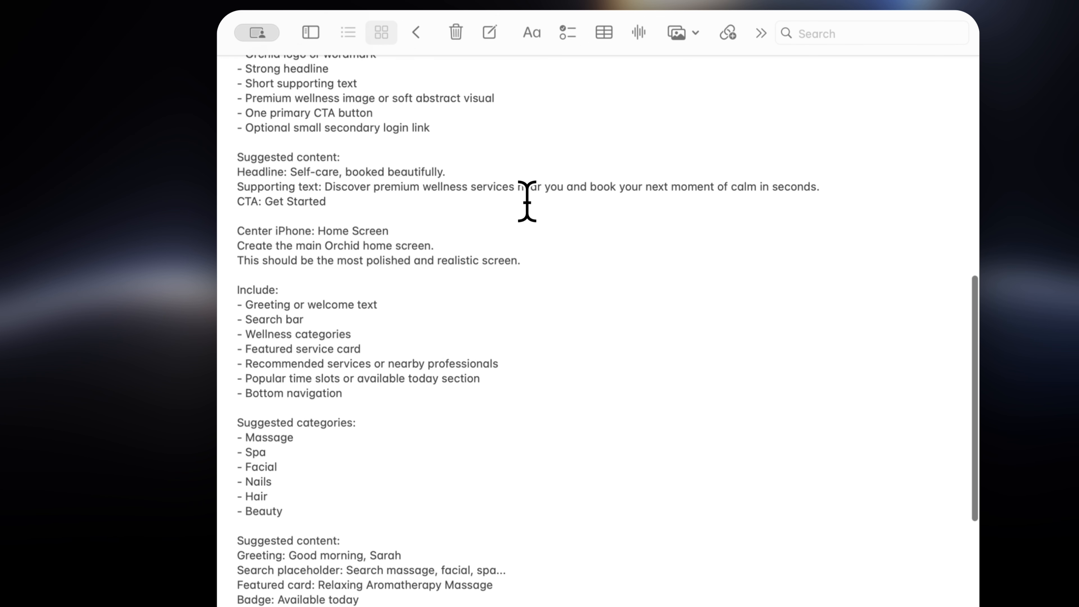
scroll(527, 201, "down", 11)
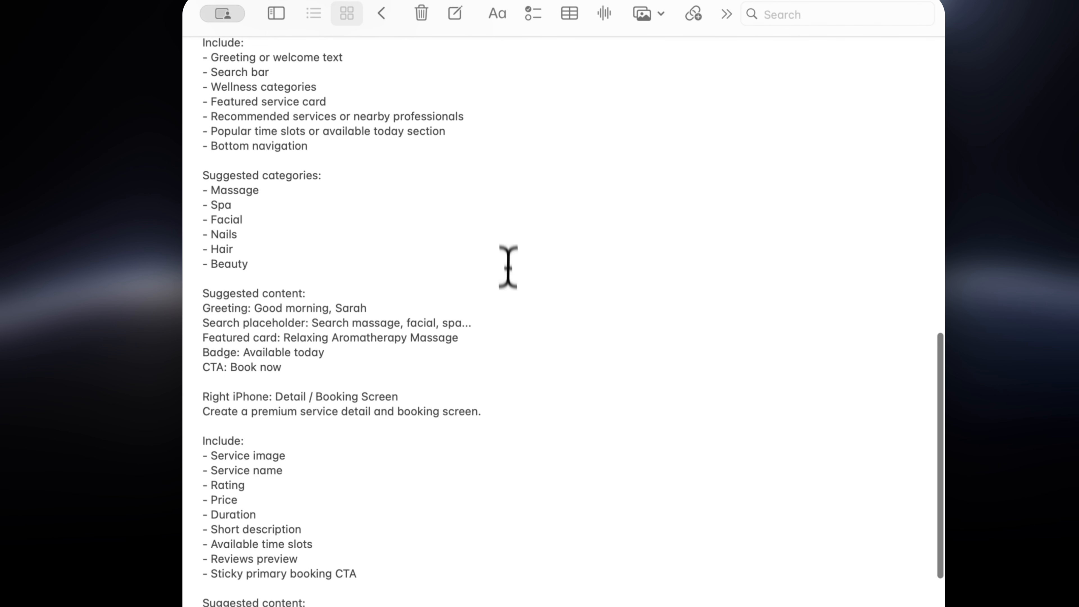
scroll(508, 267, "down", 15)
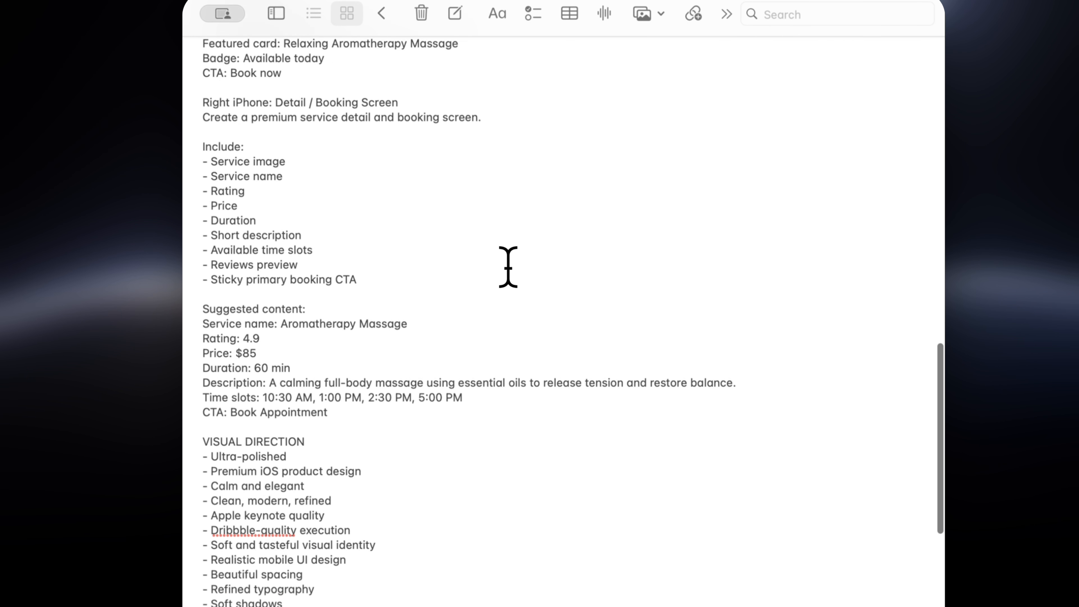
scroll(509, 267, "down", 16)
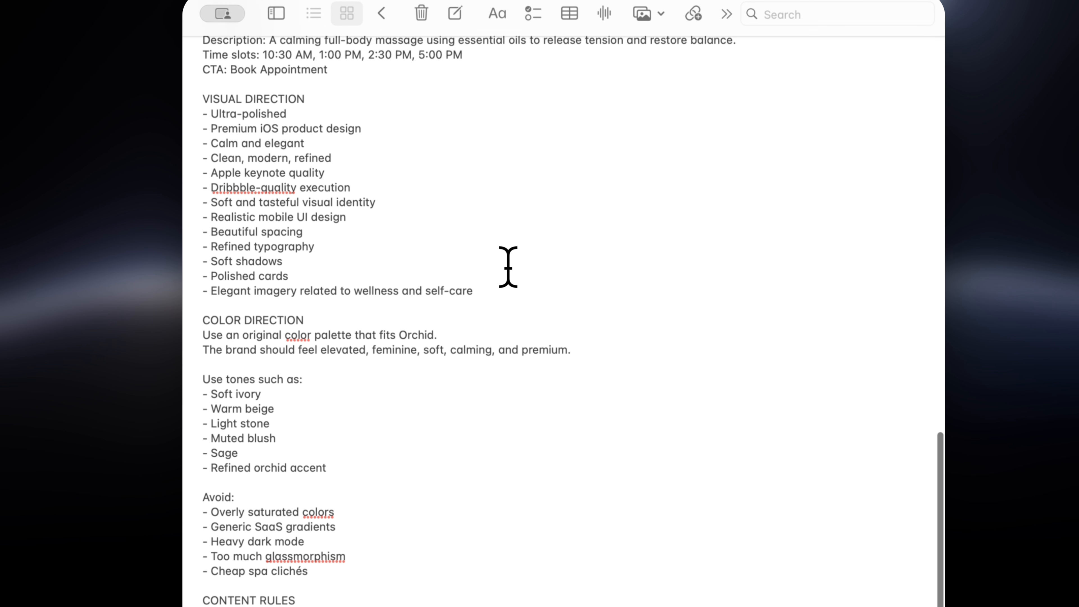
scroll(508, 267, "down", 12)
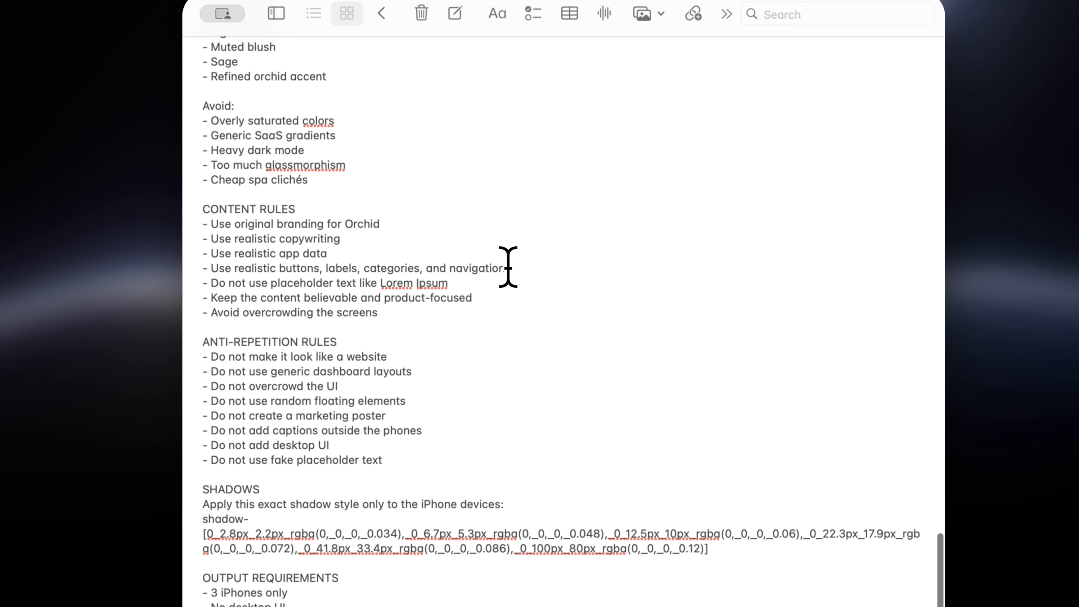
scroll(508, 267, "up", 20)
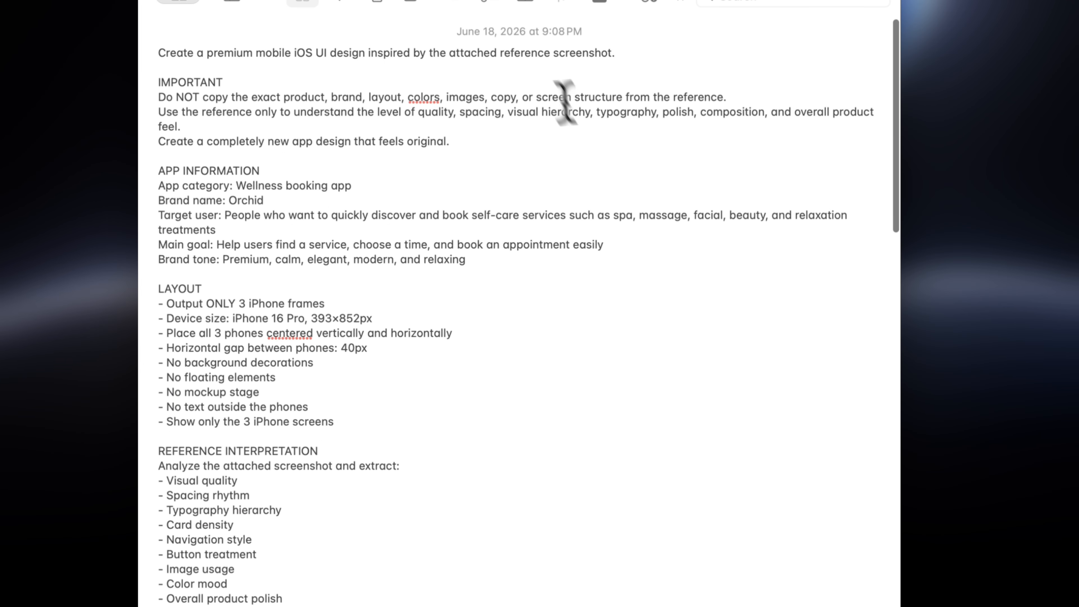
In the prompt based on the attached reference screenshot, insert "color," before "spacing" in the sentence on what to understand from the reference
left_click_drag(450, 53, 621, 53)
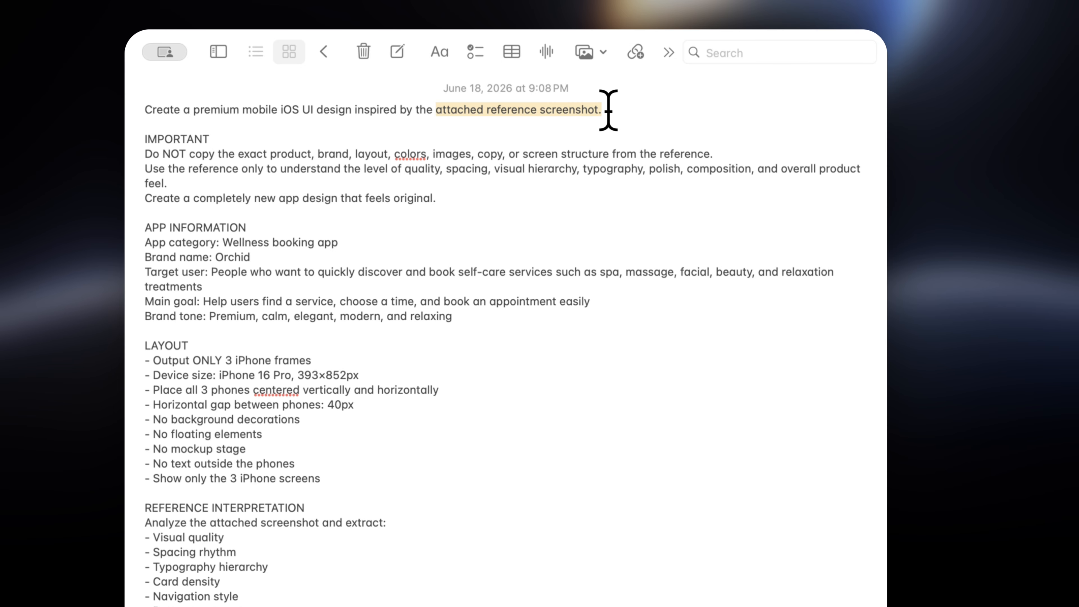
left_click(608, 110)
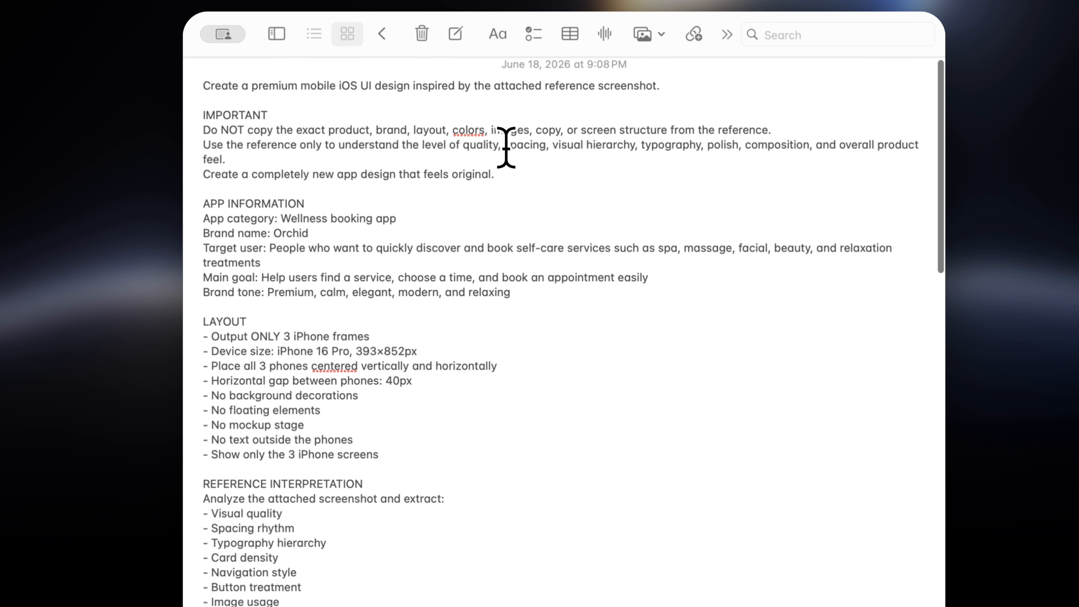
left_click(509, 145)
type("colo")
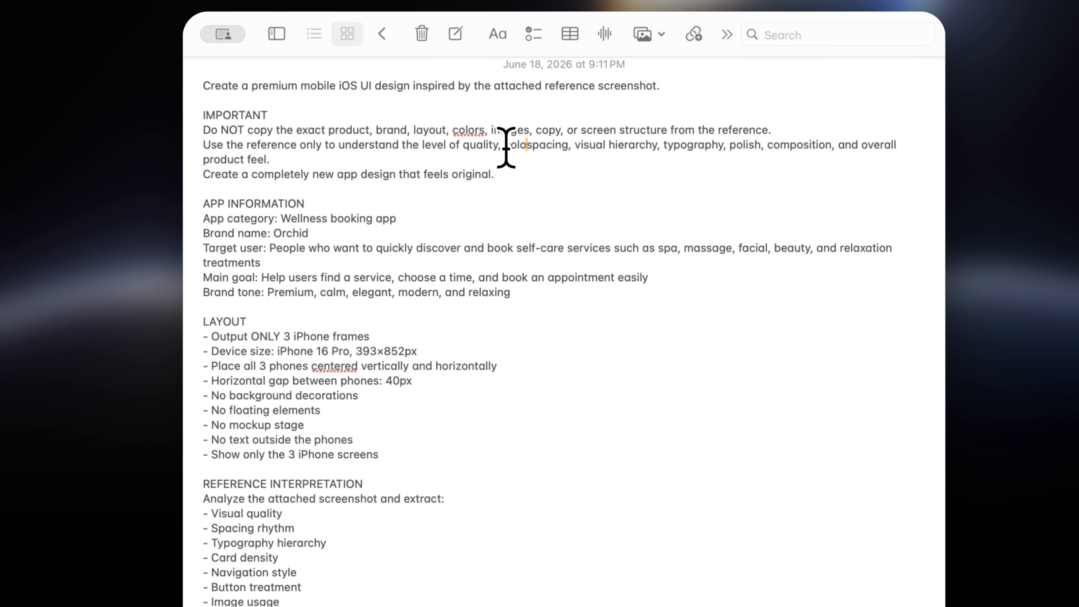
type("r,")
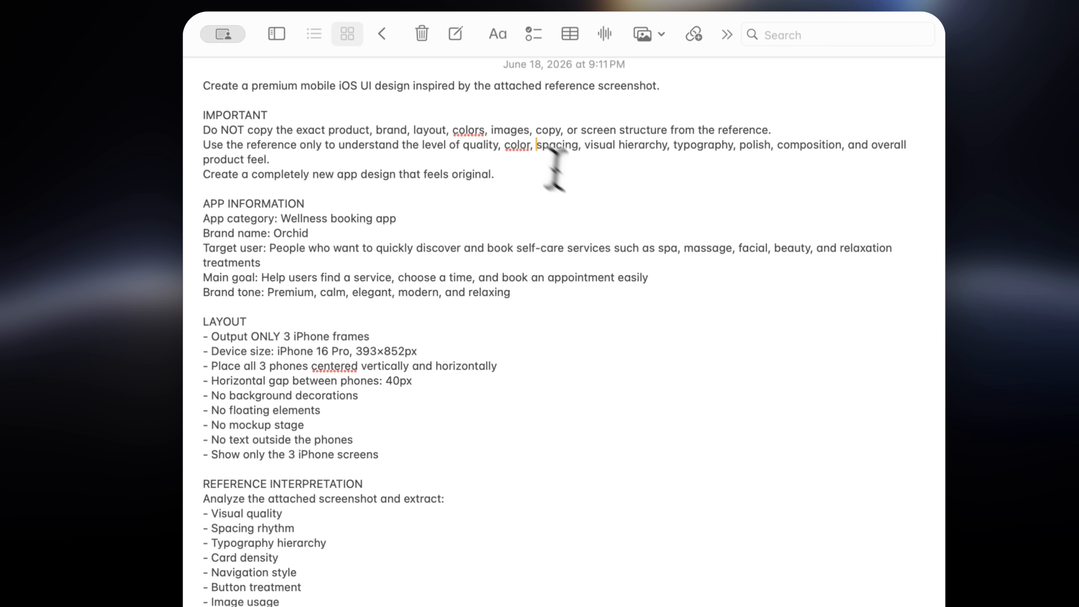
Review the screenshot-based prompt's app information, layout, reference interpretation, iOS requirements and screen structure sections
scroll(568, 185, "down", 2)
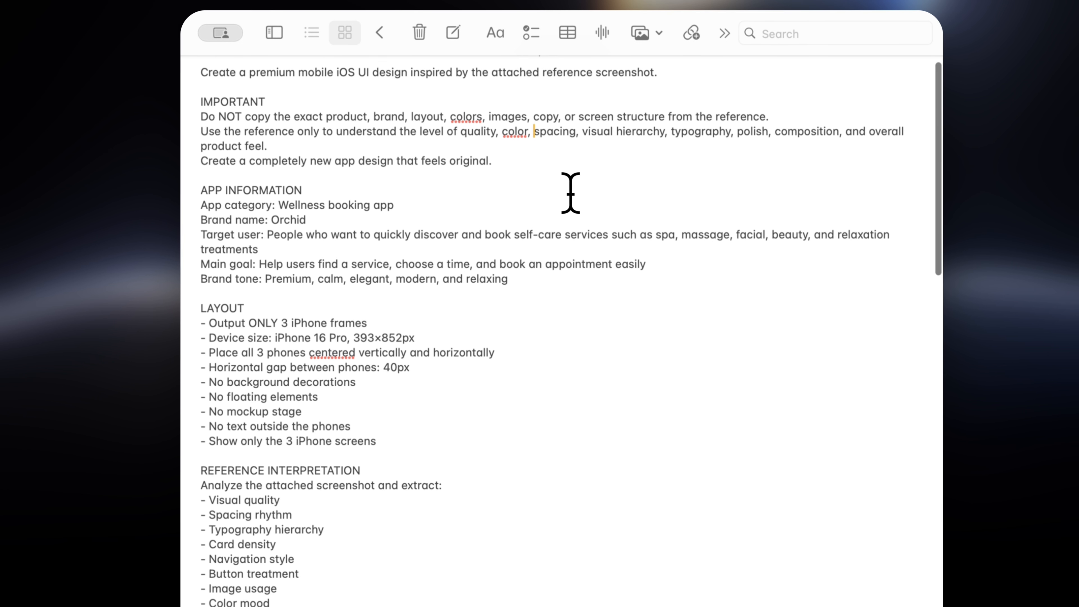
scroll(718, 392, "down", 5)
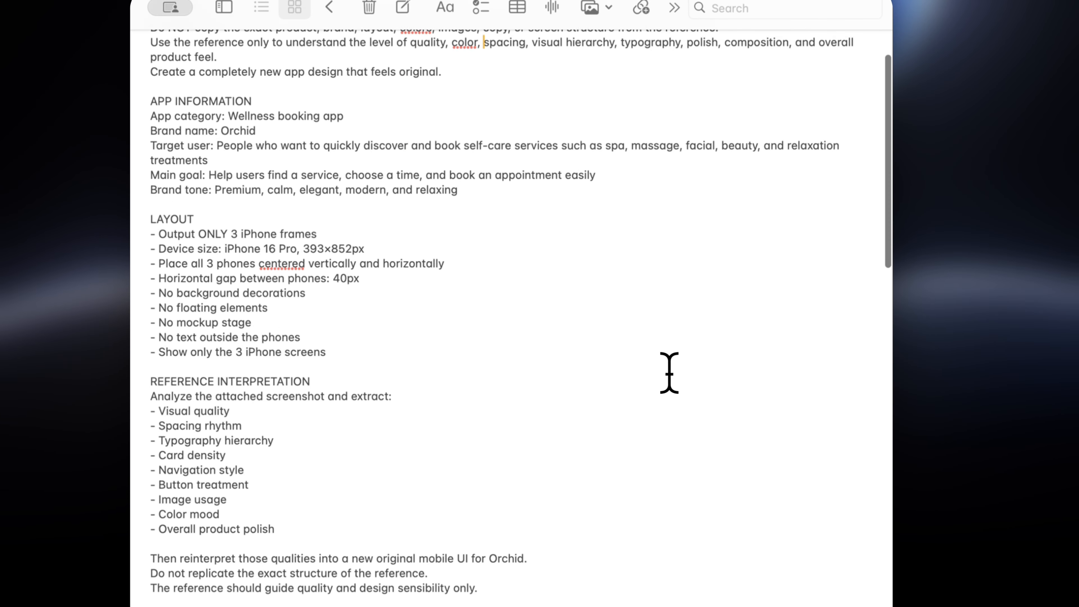
scroll(669, 373, "down", 3)
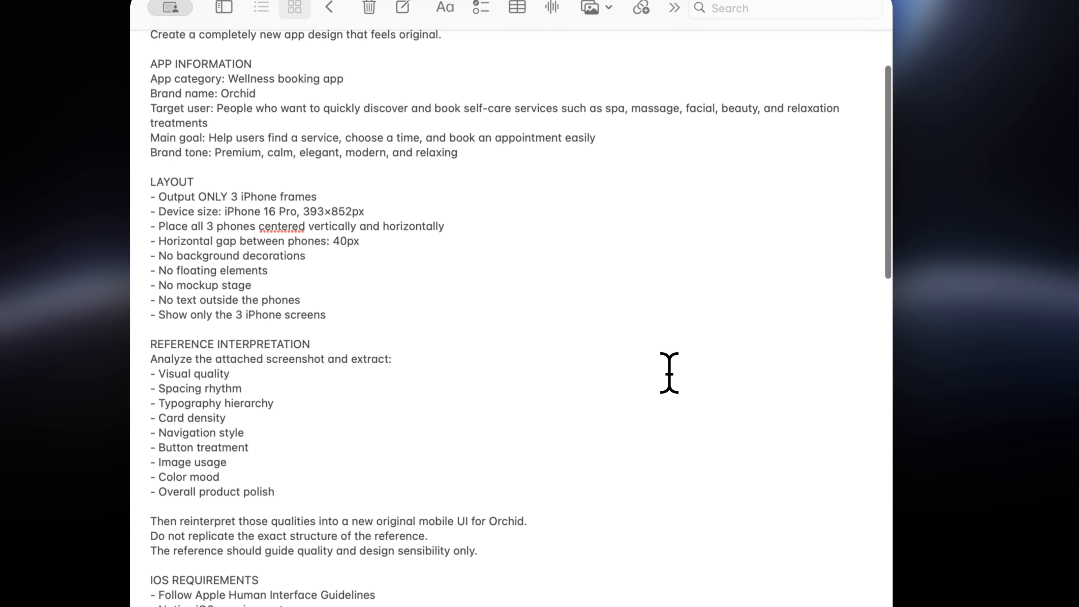
scroll(669, 373, "down", 20)
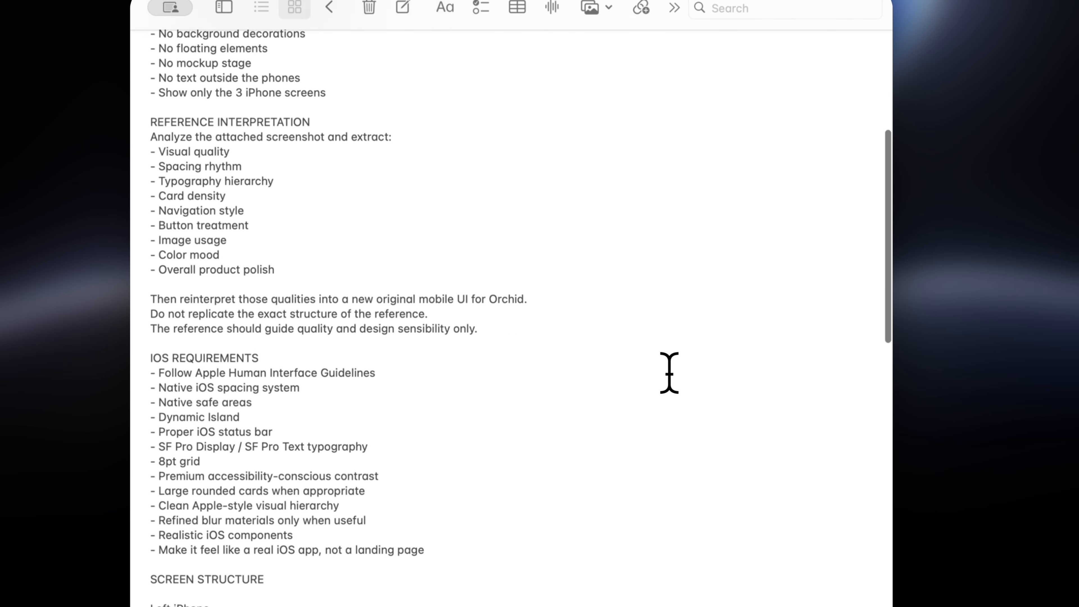
scroll(669, 373, "down", 1)
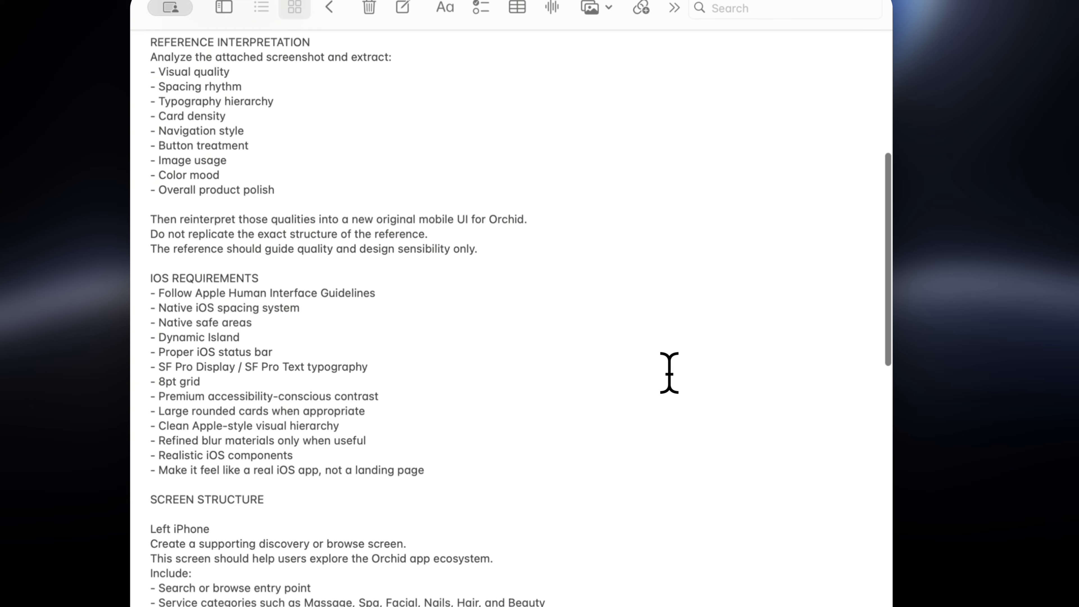
scroll(668, 373, "down", 15)
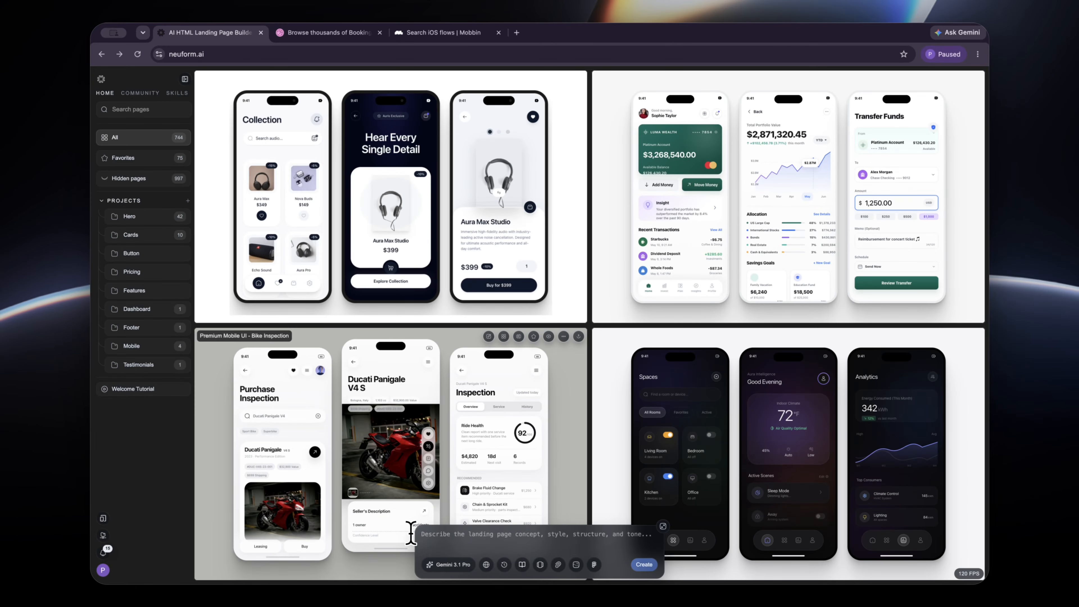
Switch to neuform.ai and generate a design with Gemini 3.1 Pro from the pasted Orchid prompt, attached as "pasted-text-20260617-231931.txt"
type("Use attached file \"pasted-text-20260617-231931.txt\" as reference.")
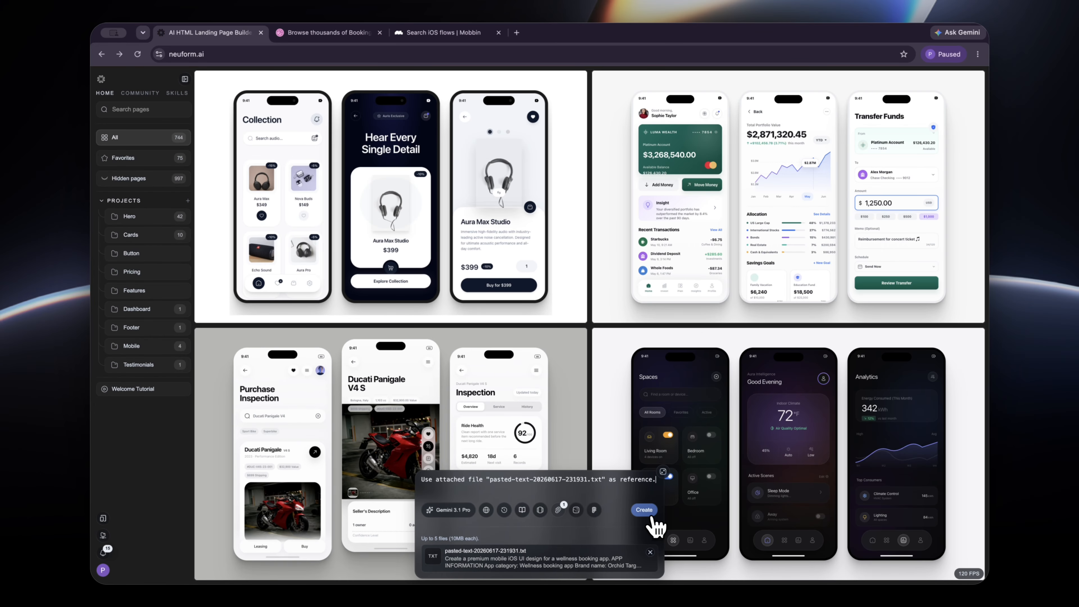
left_click(644, 511)
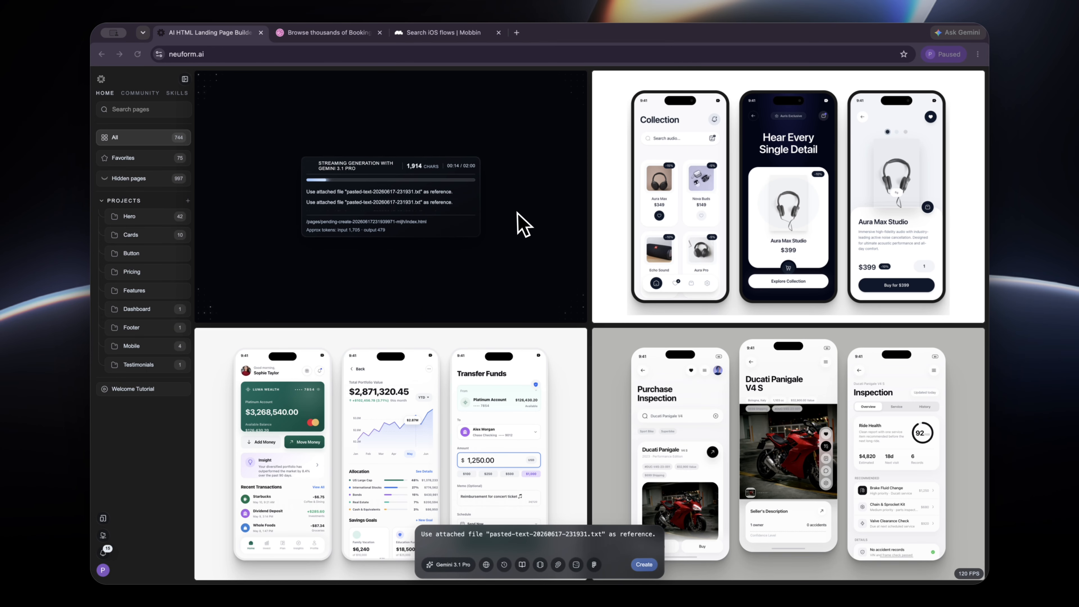
Attach "Screenshot 2026-06-17 at 11.15.49 PM.png" and replace the old prompt with the screenshot-based prompt, attached as "pasted-text-20260617-232019.txt"
left_click_drag(107, 42, 510, 554)
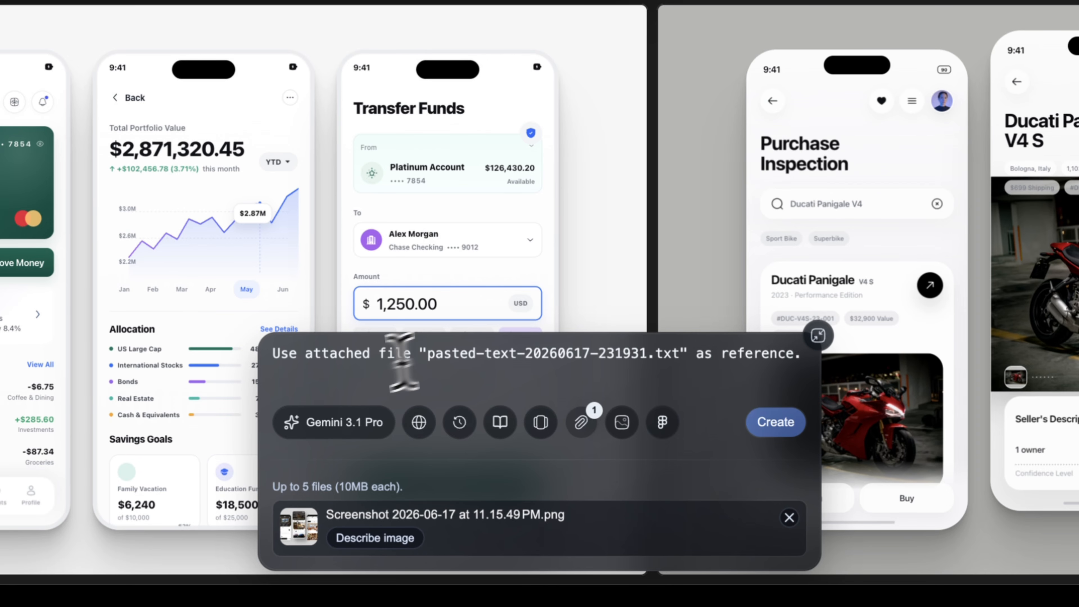
left_click(354, 352)
key("ctrl+a")
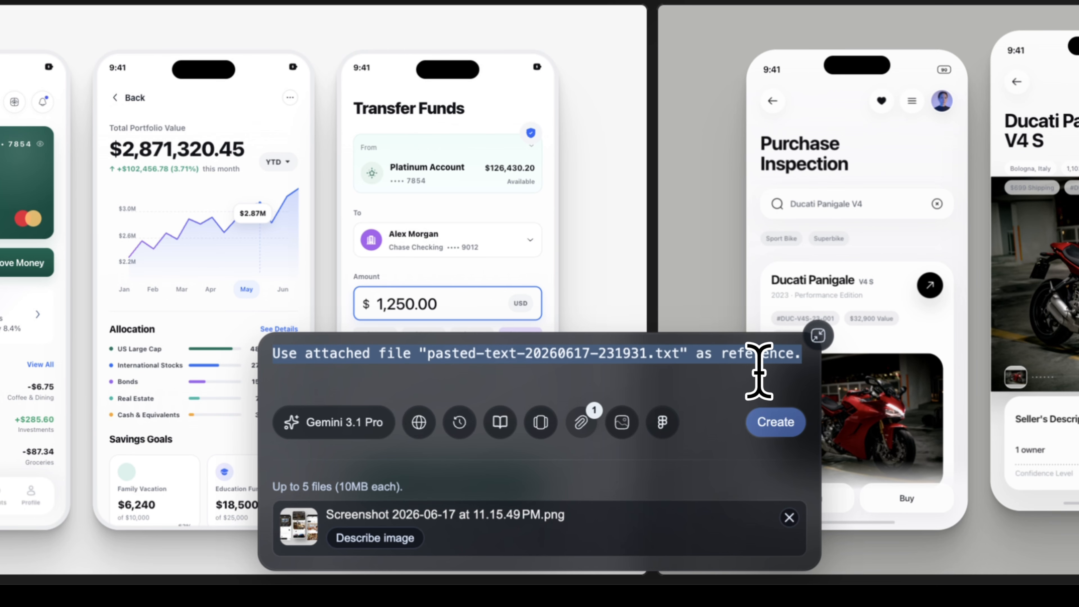
key("BackSpace")
type("Use attached file \"pasted-text-20260617-232019.txt\" as reference.")
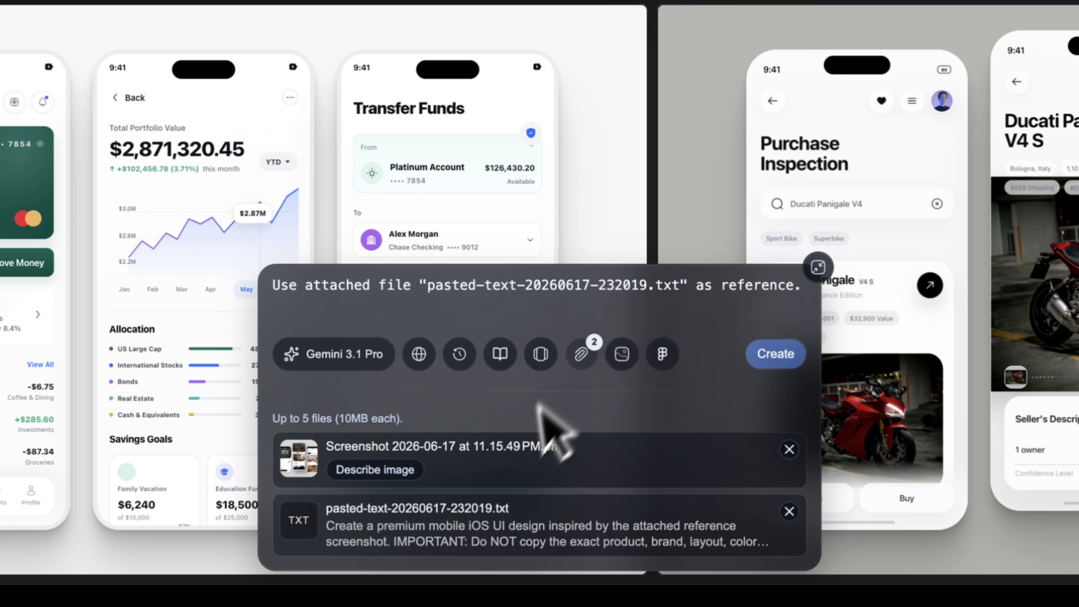
Switch the model to OpenAI GPT-5.5 and generate the design from the attached screenshot and prompt
left_click(366, 362)
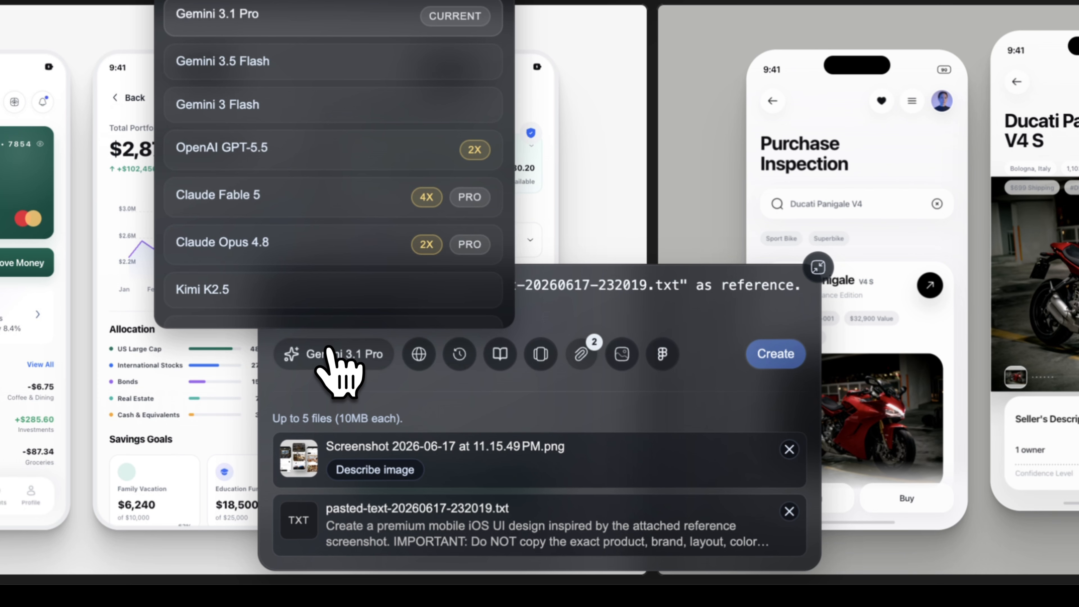
left_click(224, 159)
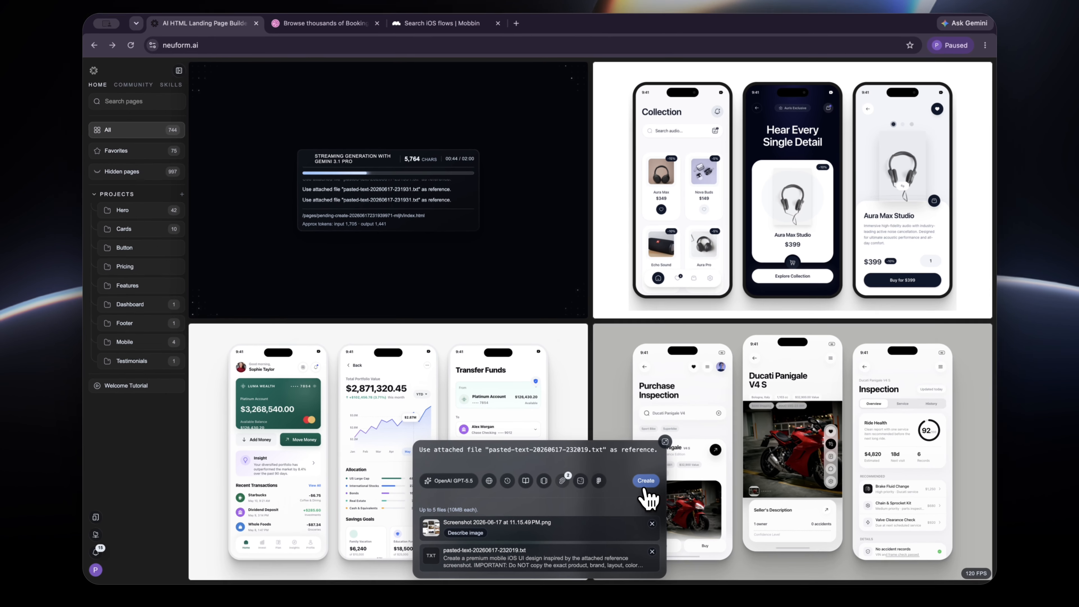
left_click(645, 484)
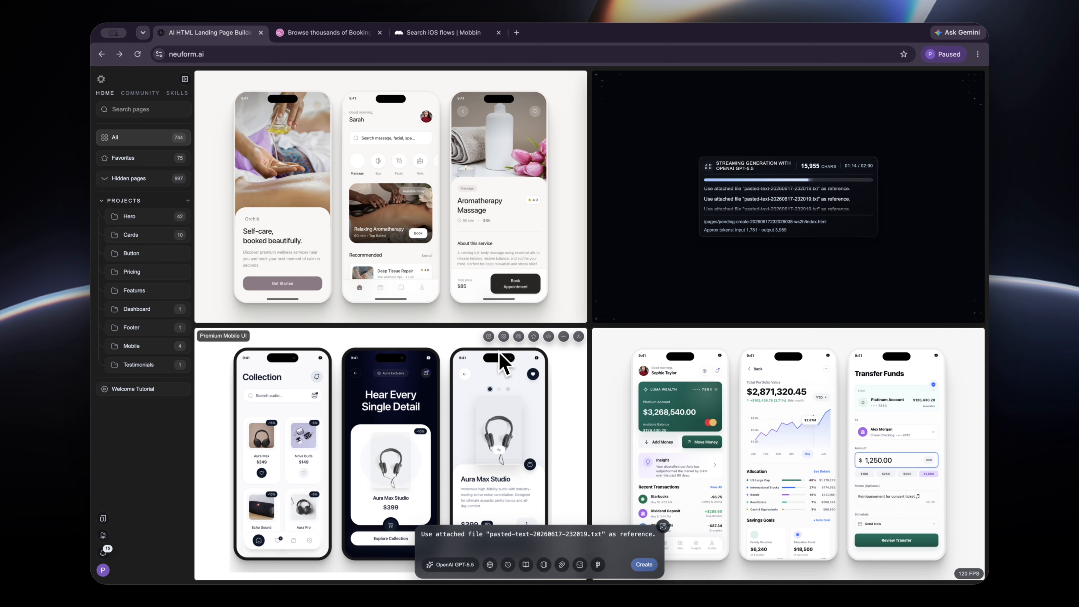
Open the generated Three iPhone App Screens design and compare it with its attached reference screenshot
left_click(501, 235)
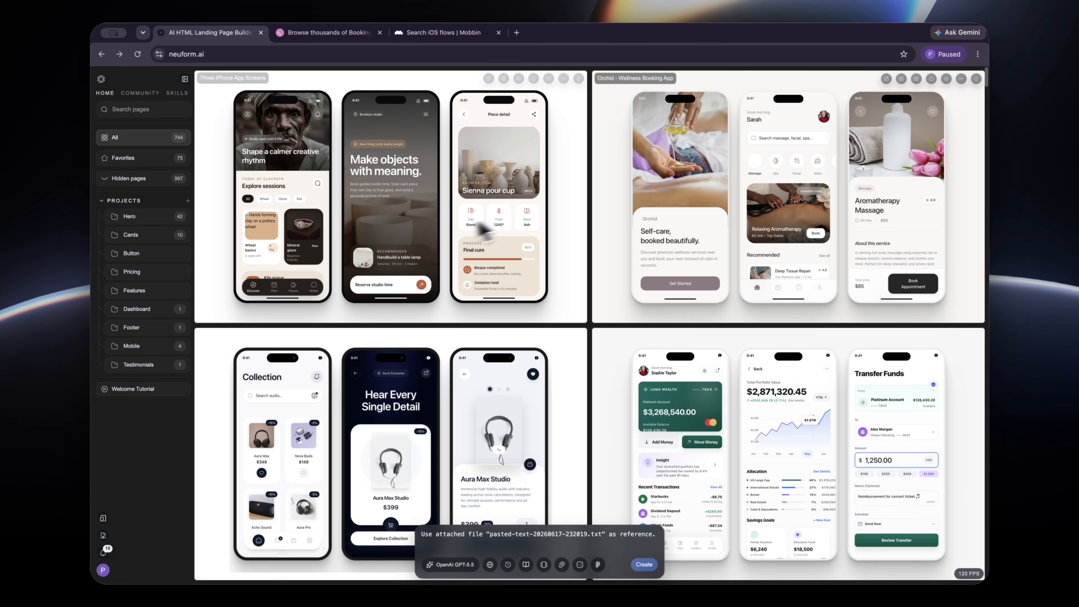
left_click(482, 229)
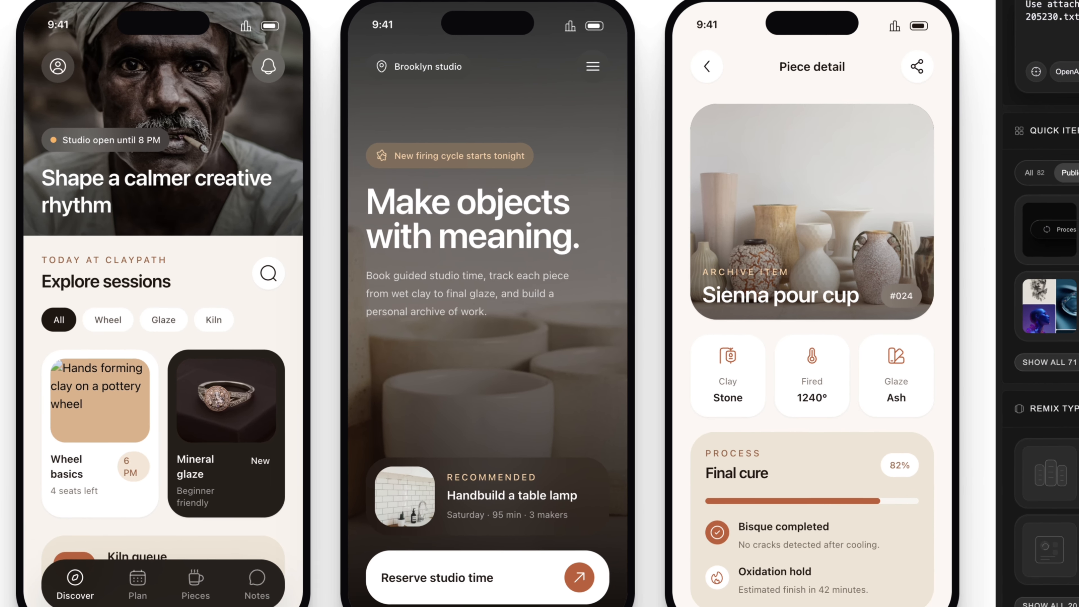
scroll(852, 301, "down", 10)
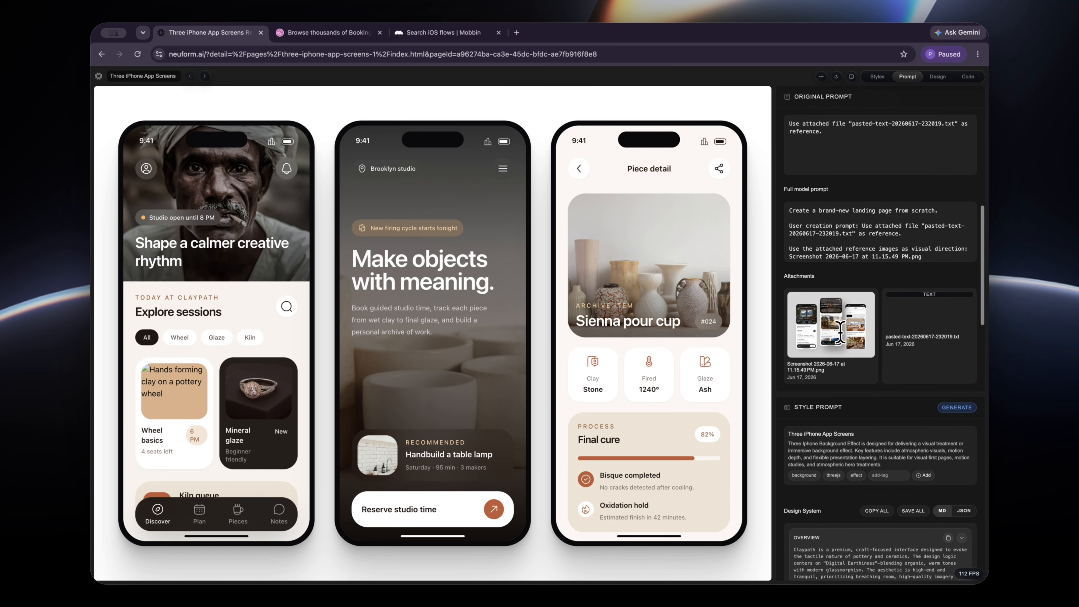
left_click(833, 426)
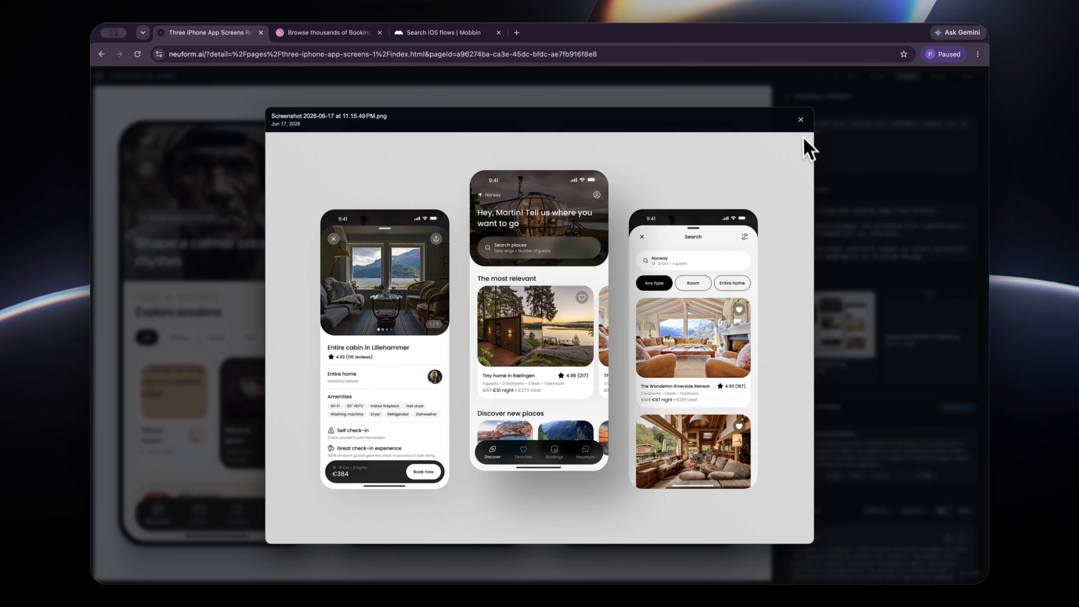
left_click(800, 119)
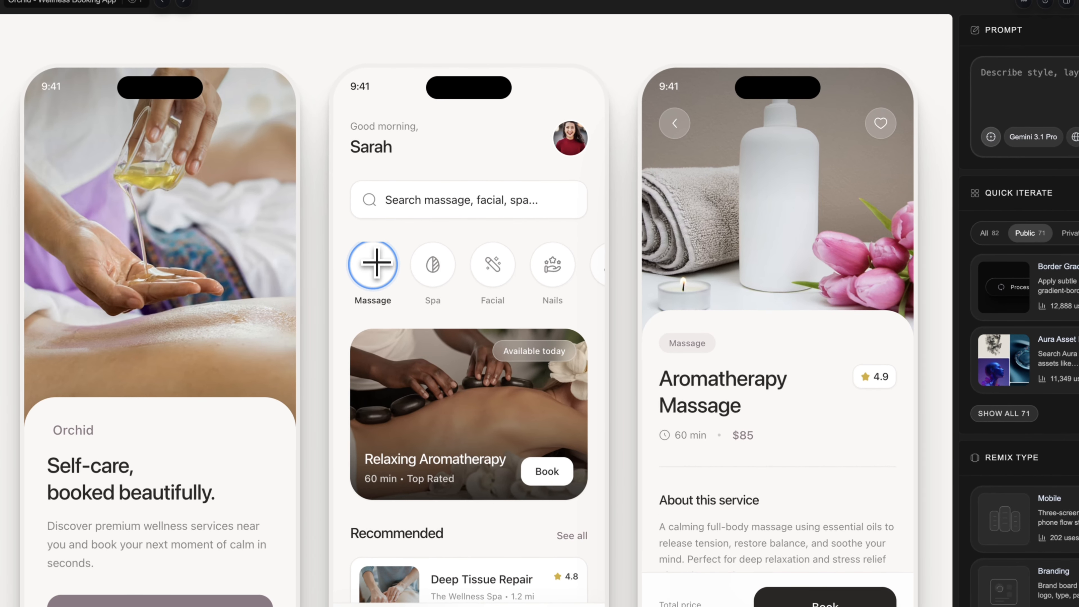
In the Orchid design, add a target change on the empty Massage category circle reading "add icon for massage"
left_click(376, 262)
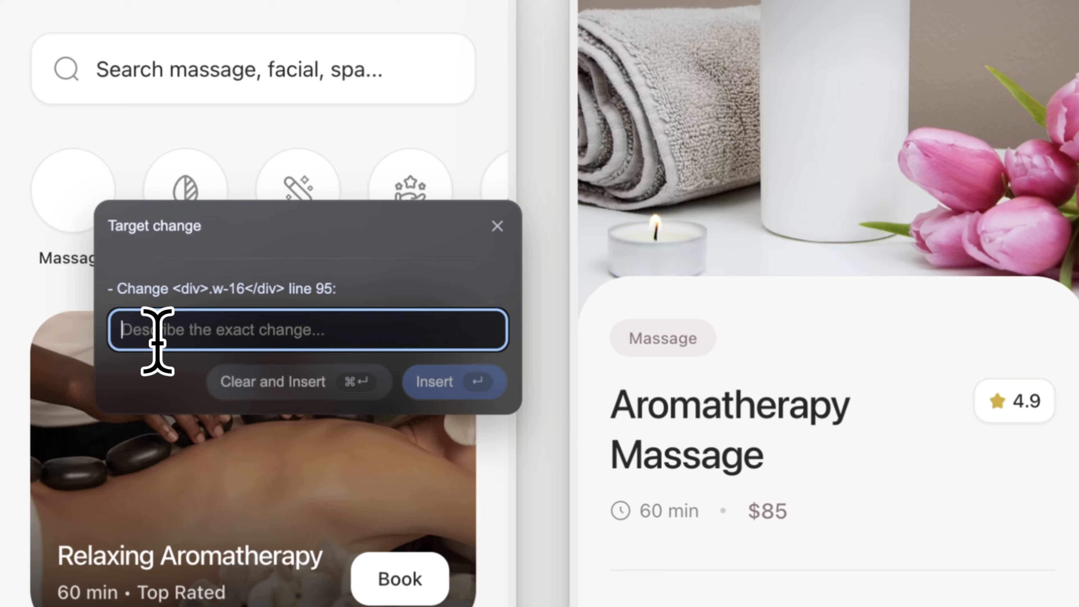
type("add")
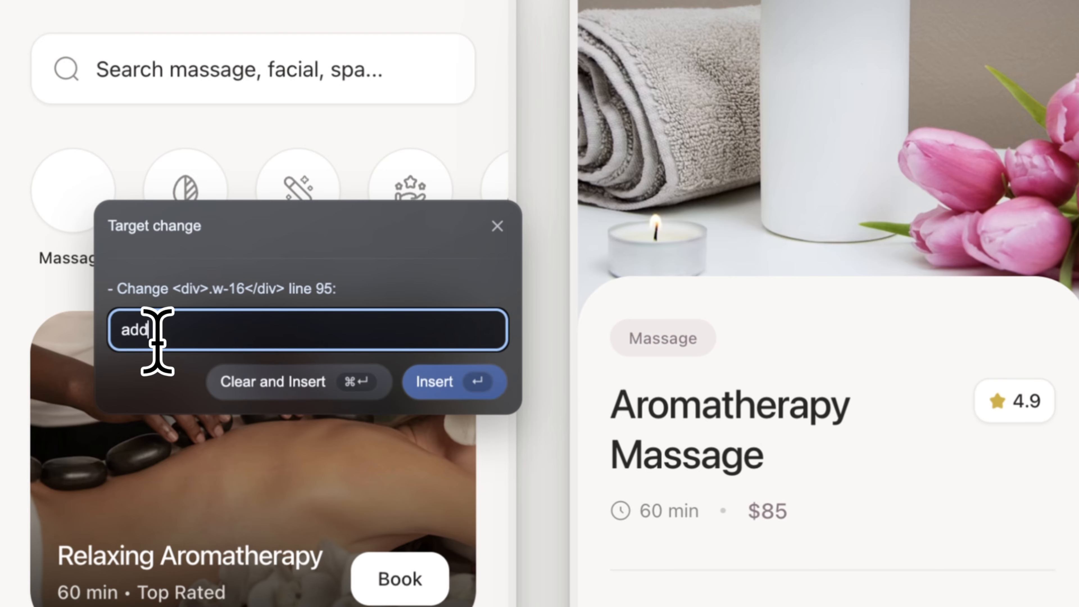
type(" icon for mas")
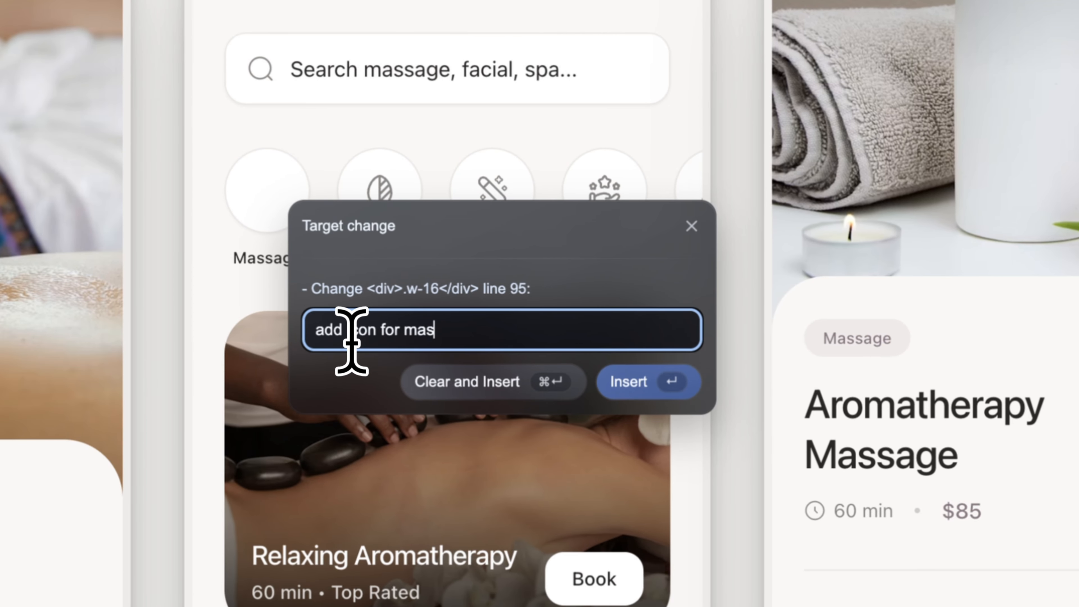
type("sage")
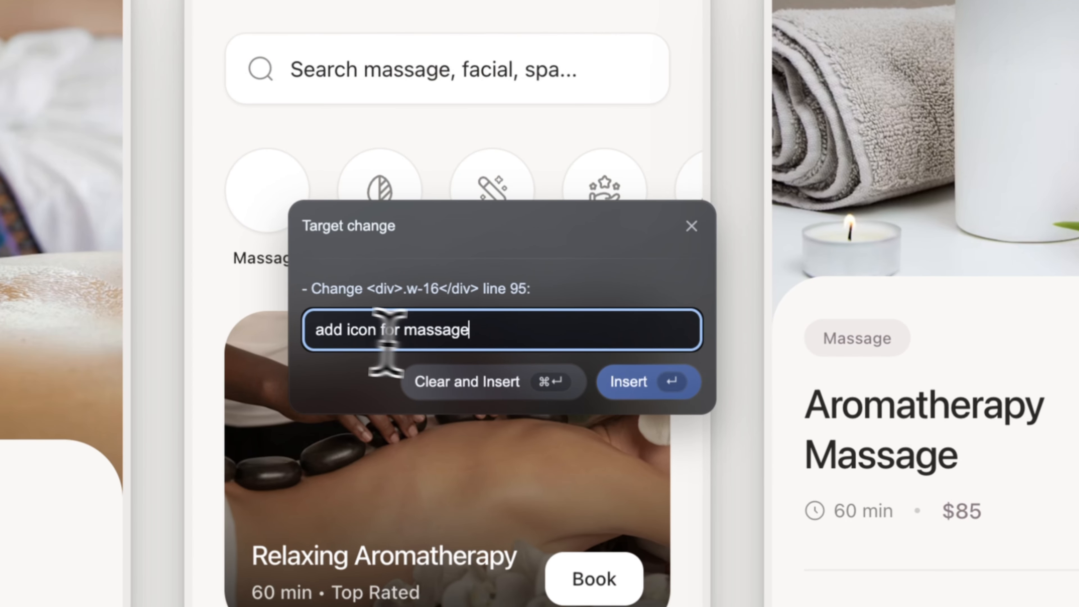
left_click(629, 393)
Add a target change on the home screen's tab bar container reading "rounded the tab bar"
left_click(511, 441)
type("rounded th")
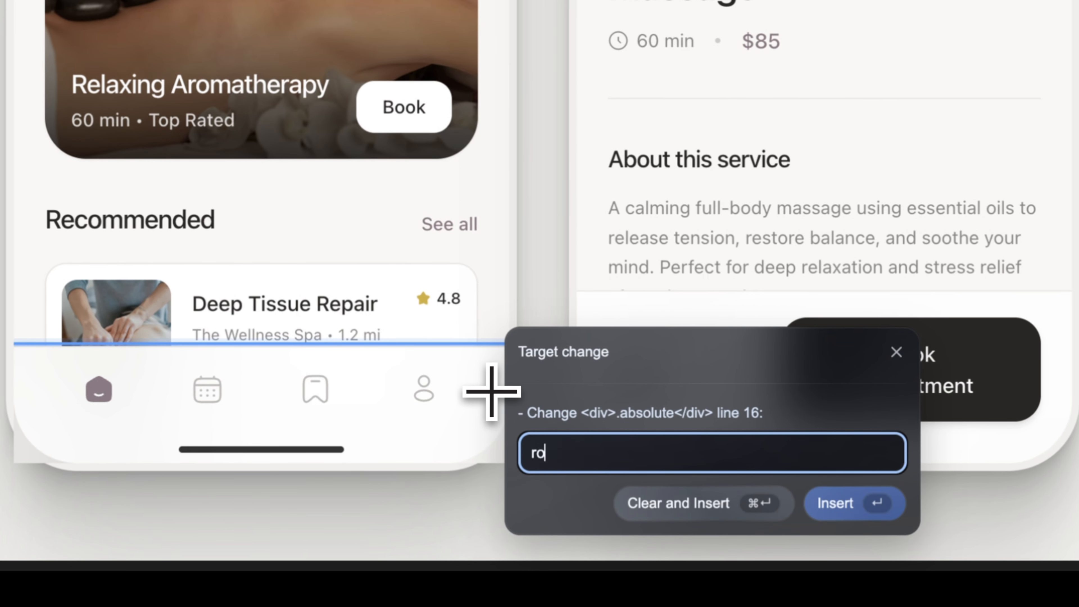
type("e tab bar")
left_click(854, 503)
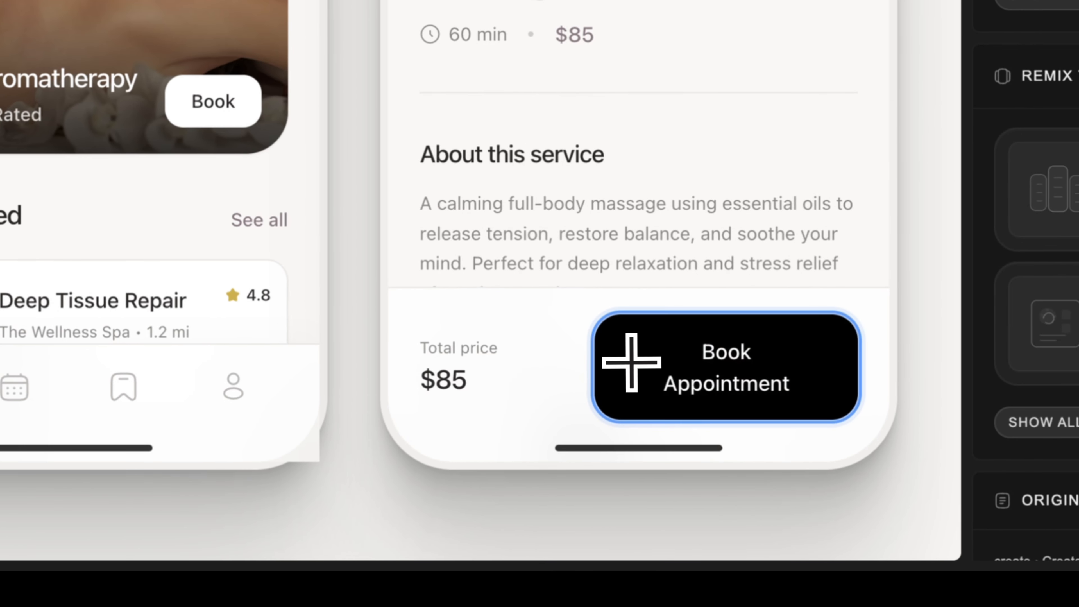
Target the Book Appointment button with "increase the width of the button, make the text hug content" and submit all changes with Gemini 3.1 Pro
left_click(821, 367)
type("increas")
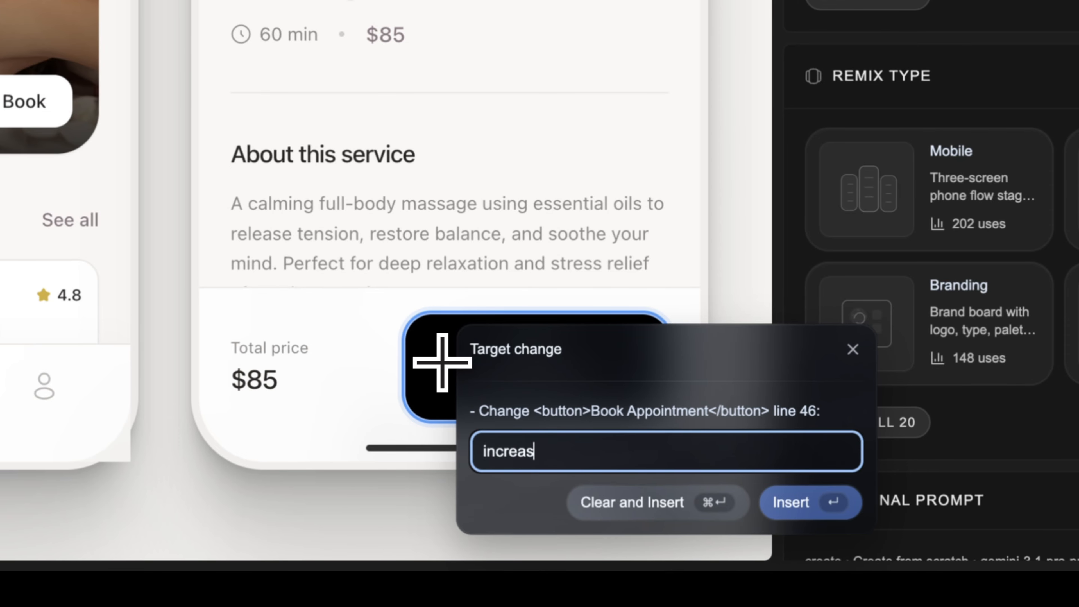
type("e the with of the butt")
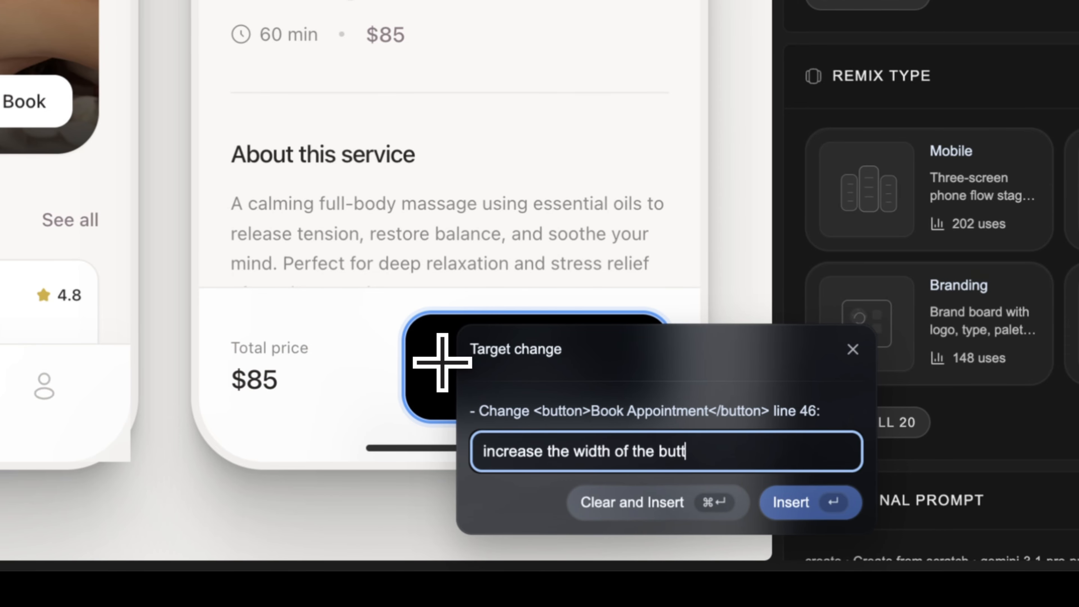
type("on, make the text hug content")
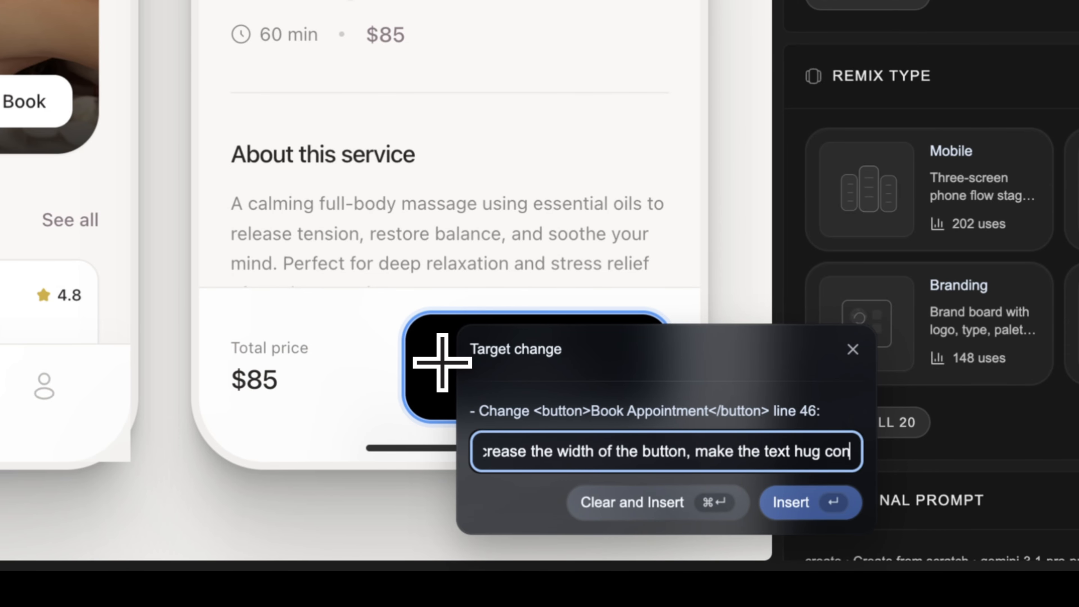
left_click(782, 514)
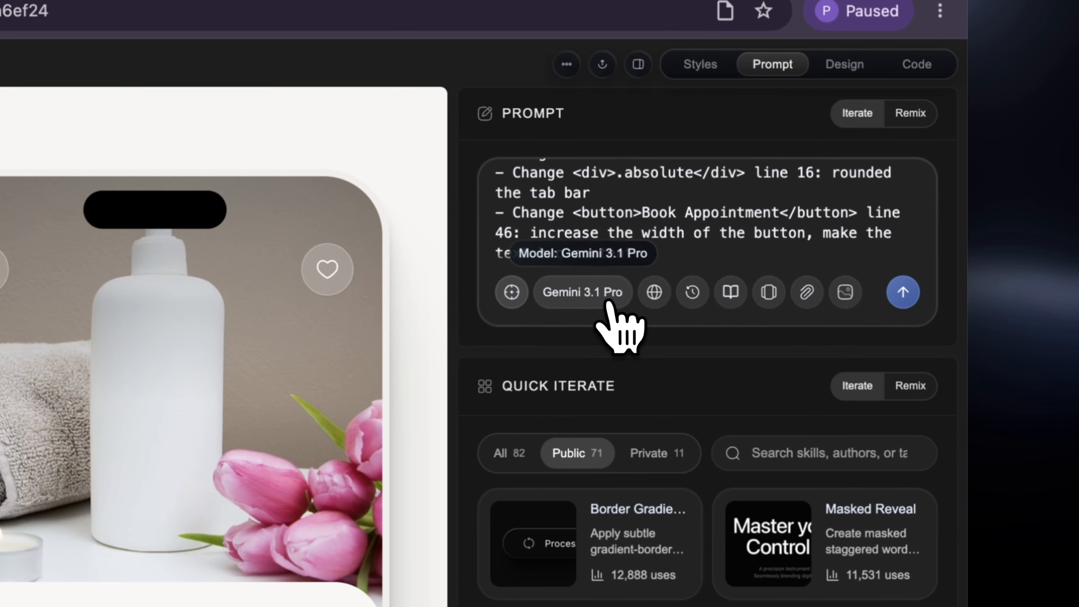
left_click(908, 296)
Return to the Three iPhone App Screens design and view its attached reference screenshot again
left_click(661, 324)
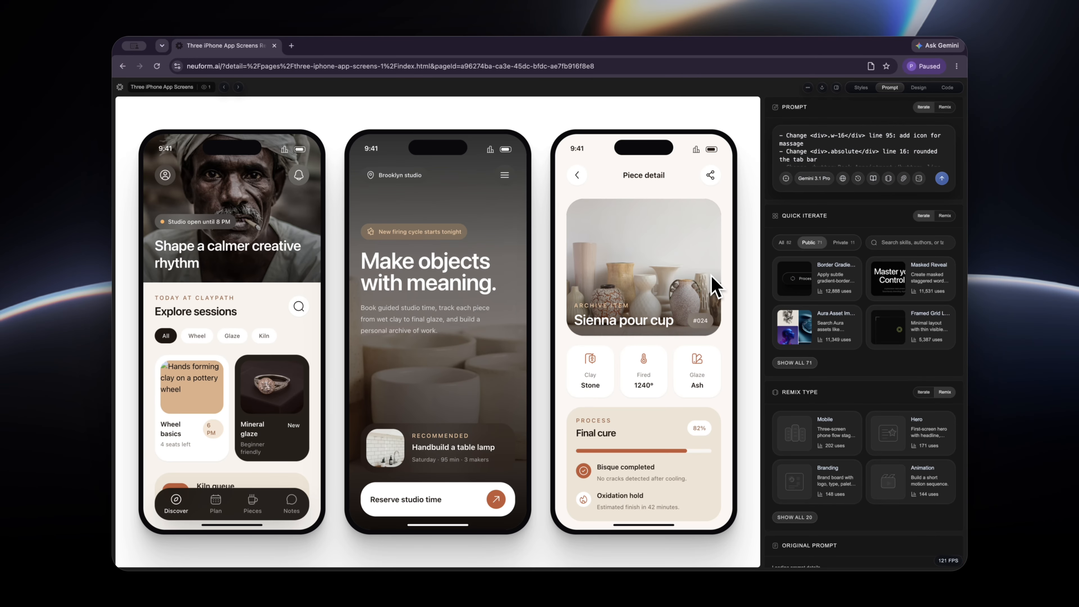
left_click(826, 376)
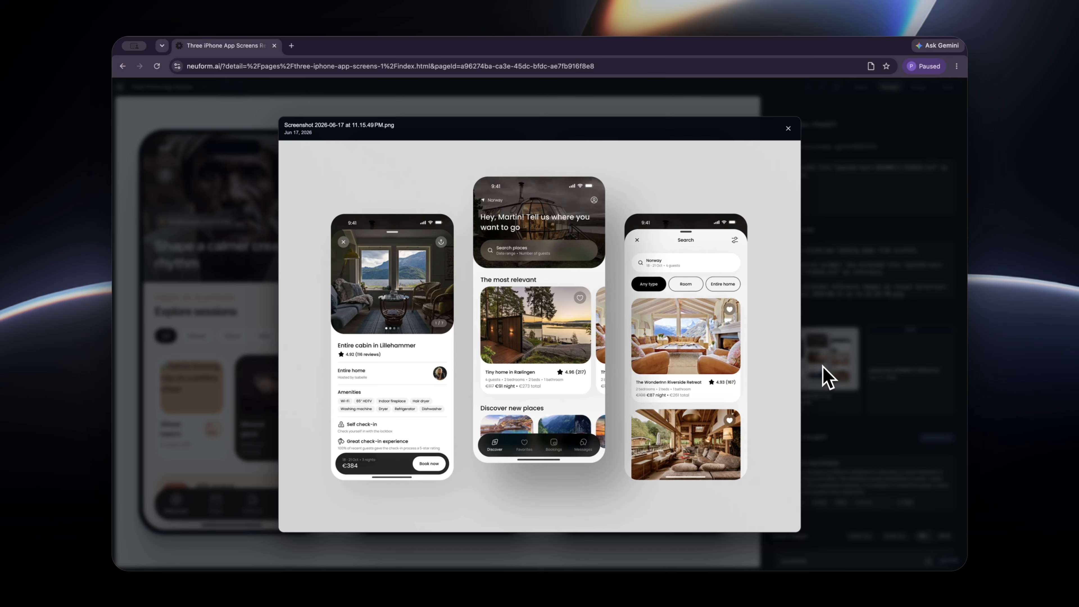
left_click(790, 132)
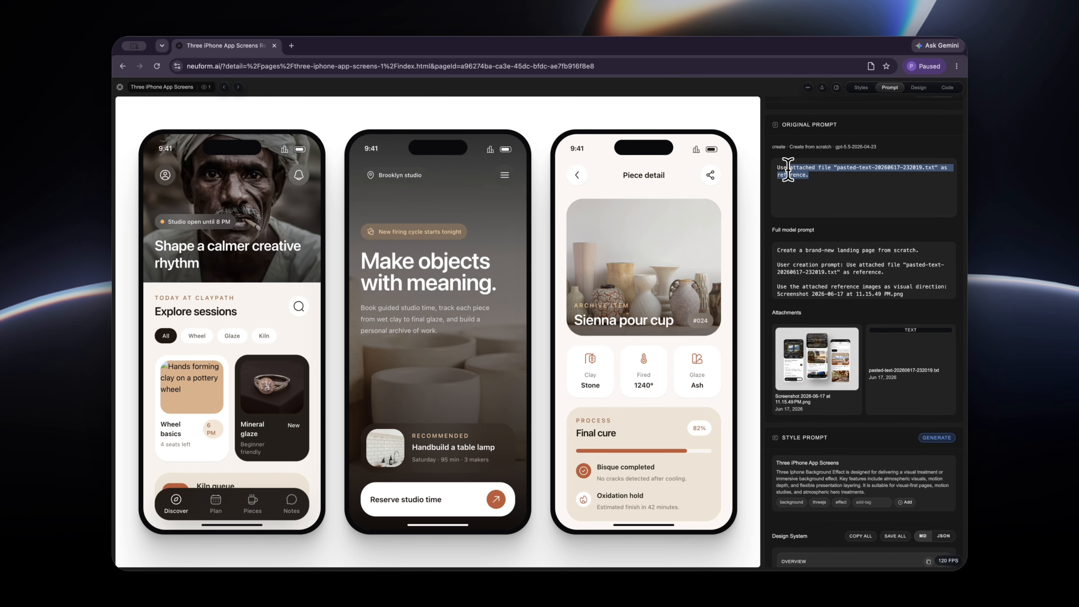
Replace the leftover target changes in the iteration prompt with "Change the images to fit massage, spa"
key("ctrl+a")
key("BackSpace")
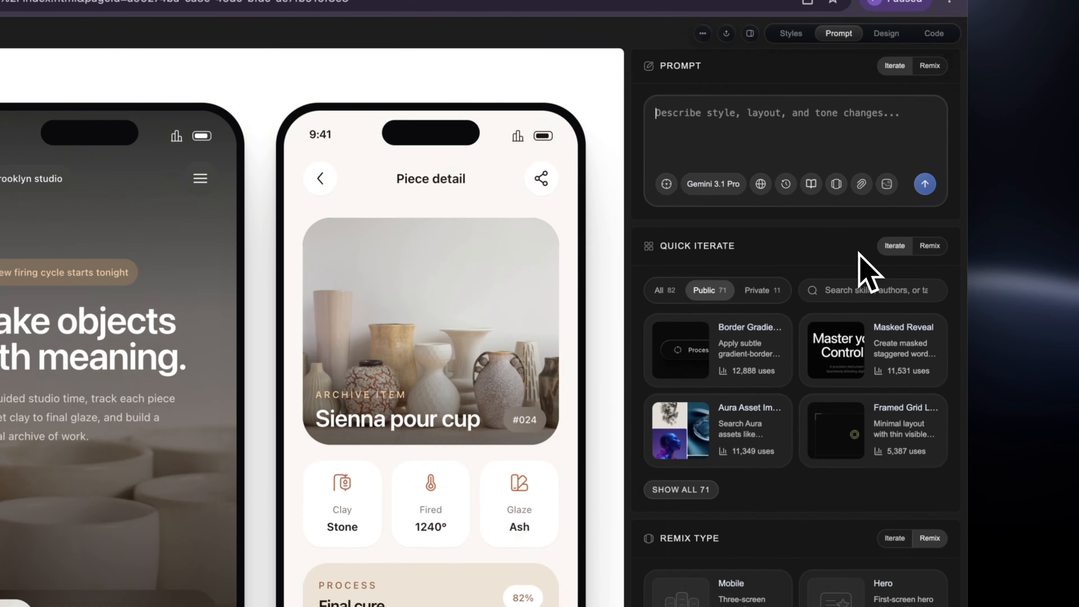
type("Change the images to")
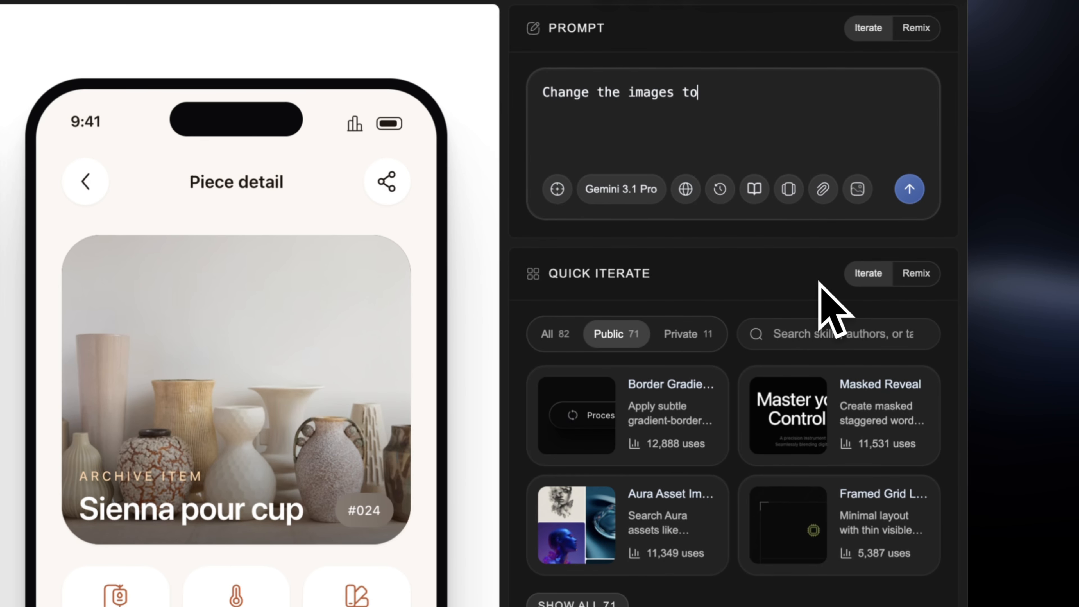
type(" fit massage, spa")
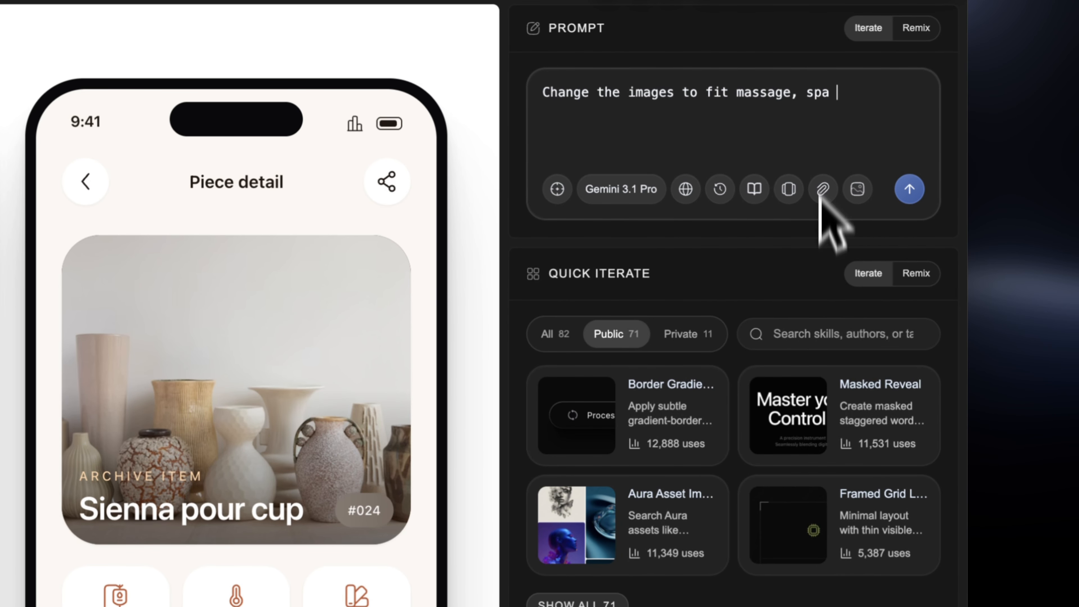
Add the Aura Asset Images skill to the prompt and submit the image change with Gemini 3.1 Pro
left_click(755, 189)
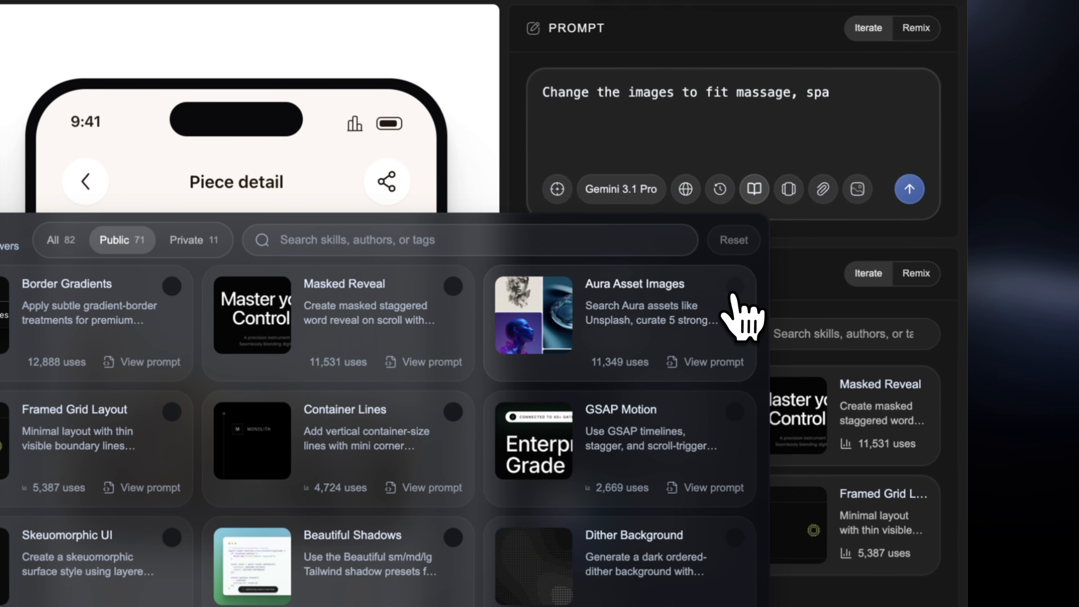
left_click(686, 308)
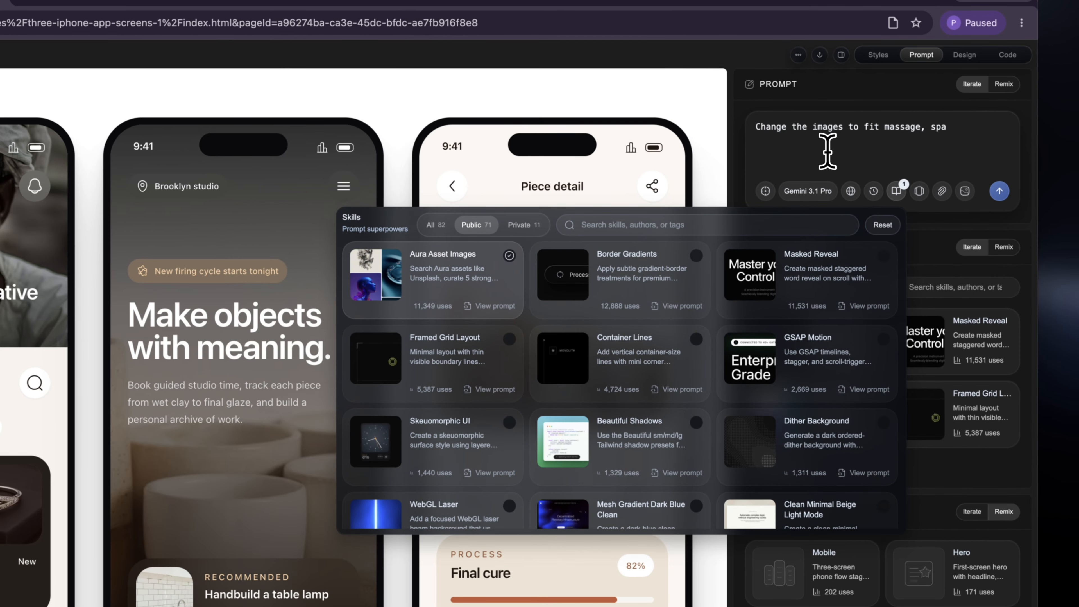
left_click(827, 151)
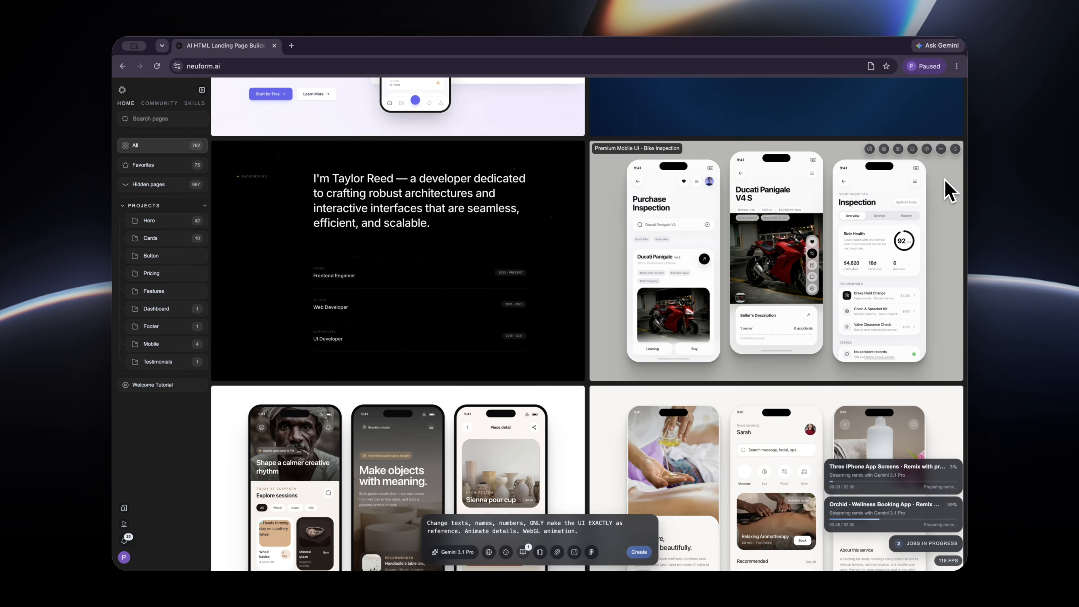
Open the remixed Orchid wellness booking design and examine the massage icon, rounded tab bar, Book Appointment button and scrollable screen content
scroll(806, 236, "up", 5)
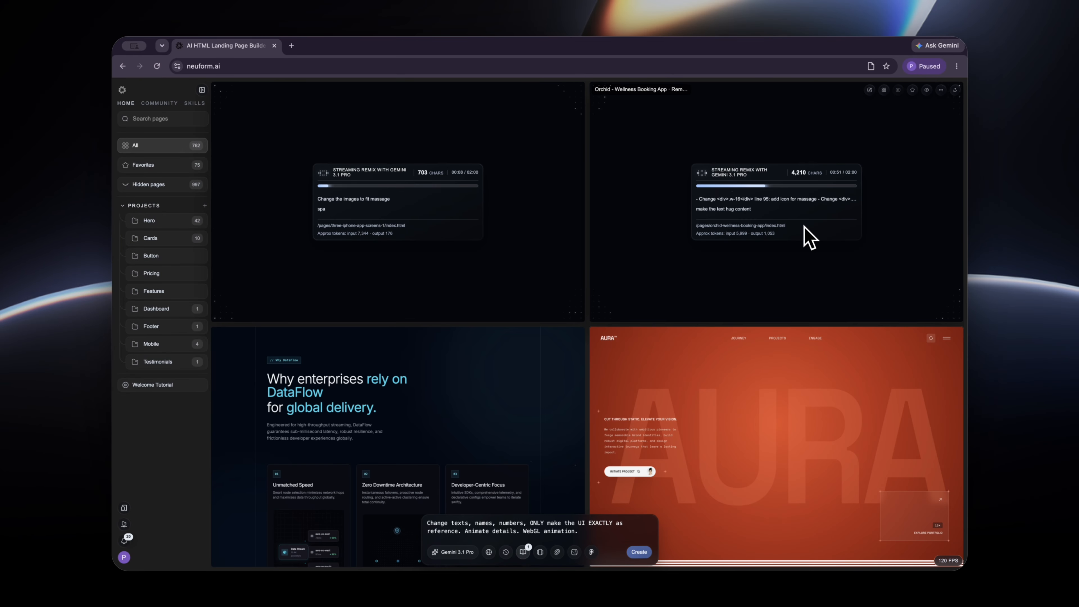
left_click(420, 225)
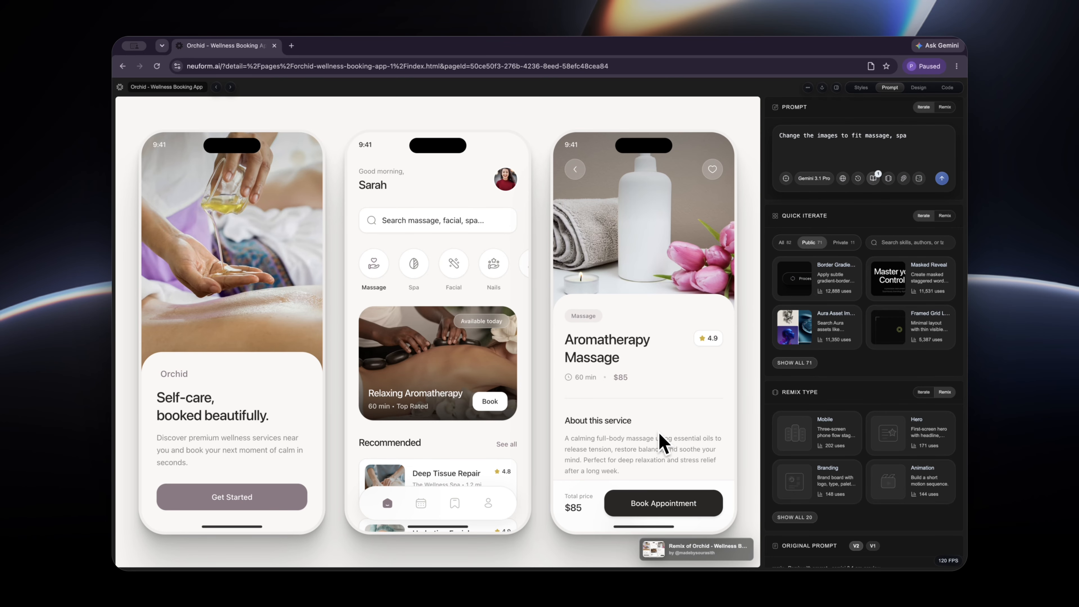
scroll(662, 442, "down", 3)
scroll(663, 442, "up", 3)
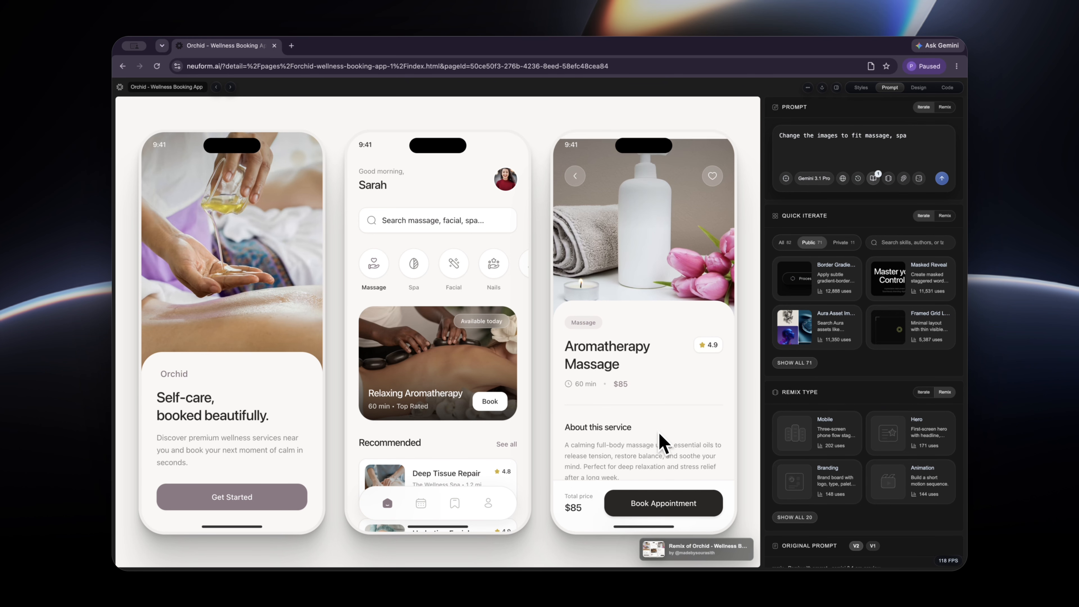
scroll(662, 442, "down", 3)
scroll(465, 348, "down", 3)
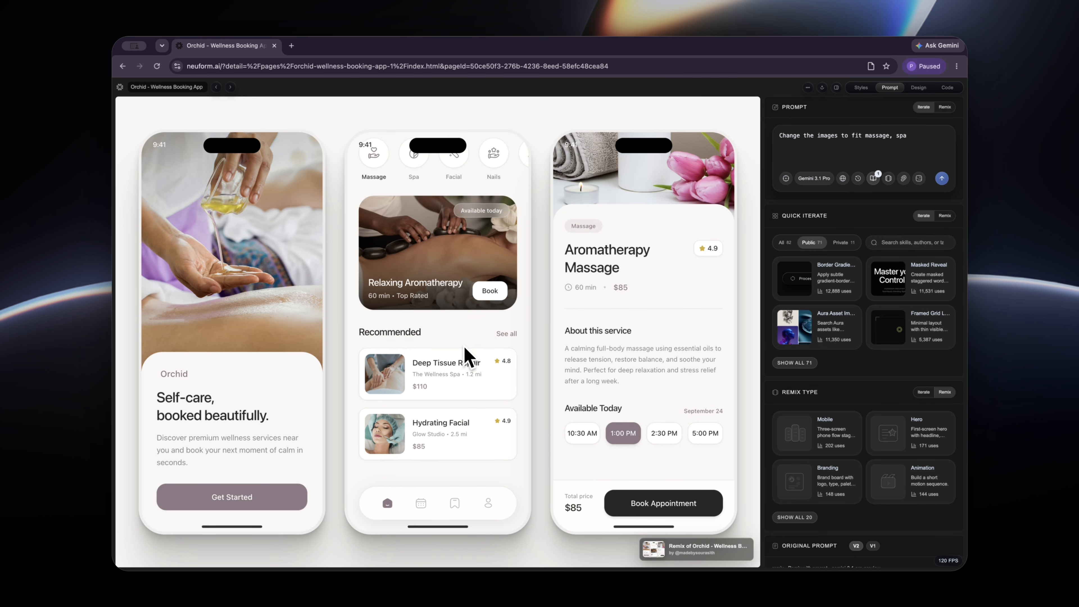
scroll(464, 347, "up", 2)
scroll(464, 347, "up", 2)
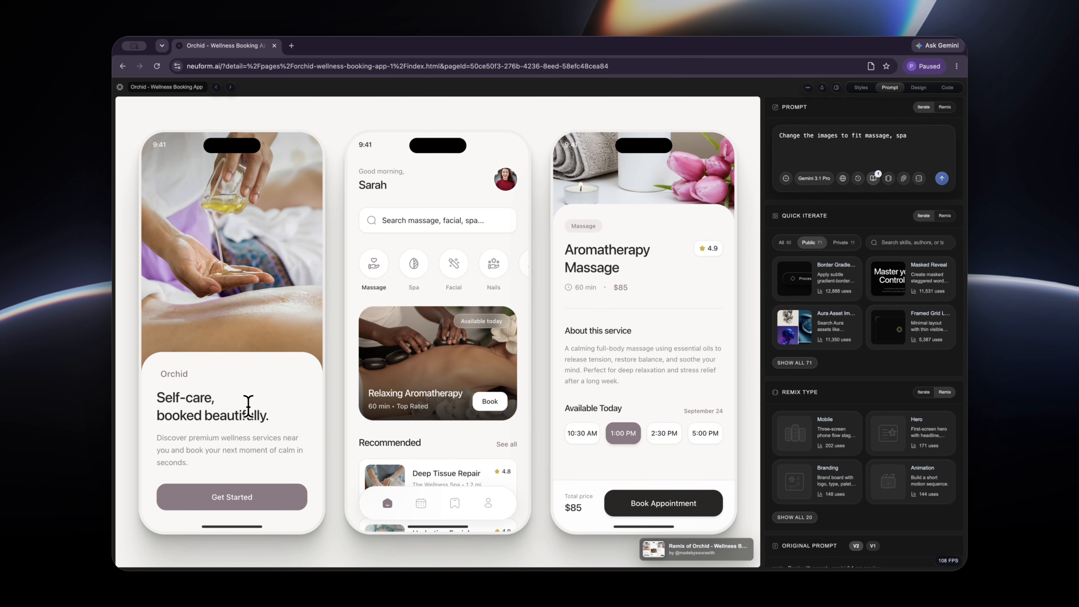
View the Orchid booking design without the side panel and check its page options, including favorite, remix tree and projects
scroll(589, 406, "up", 3)
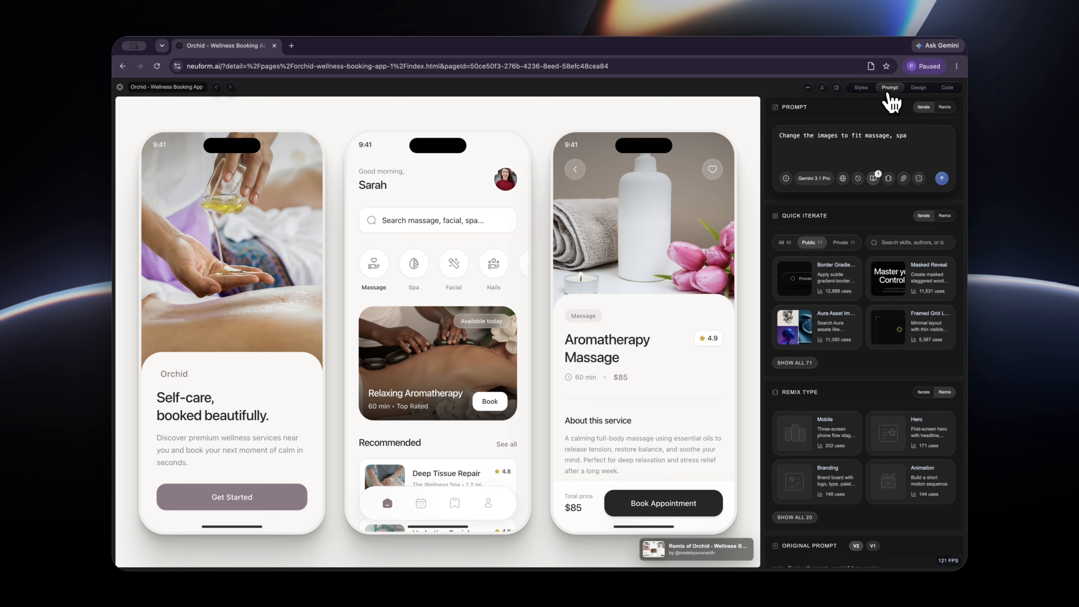
left_click(837, 89)
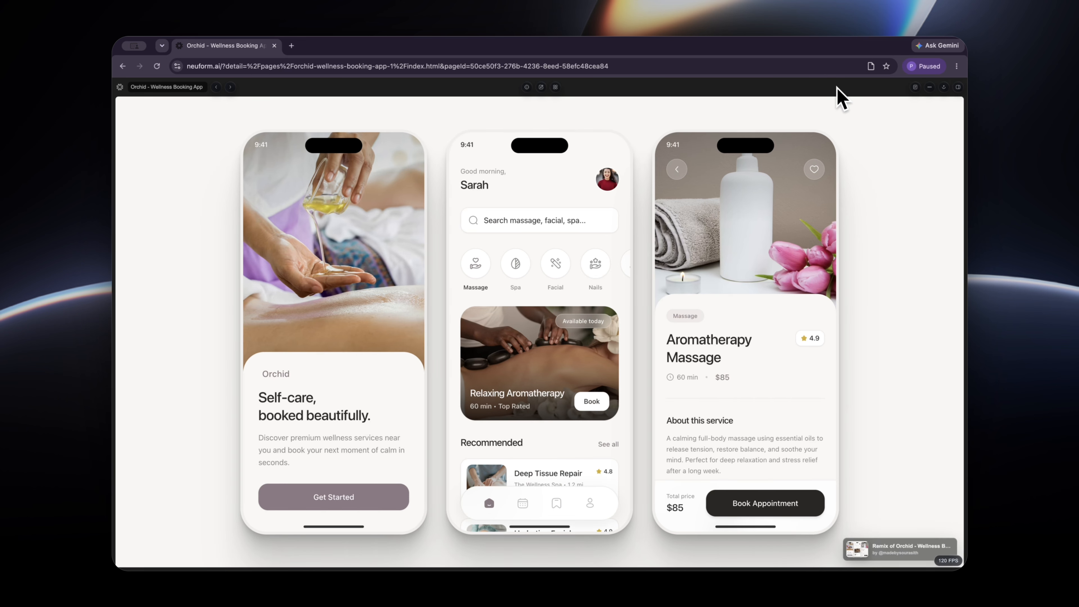
left_click(930, 87)
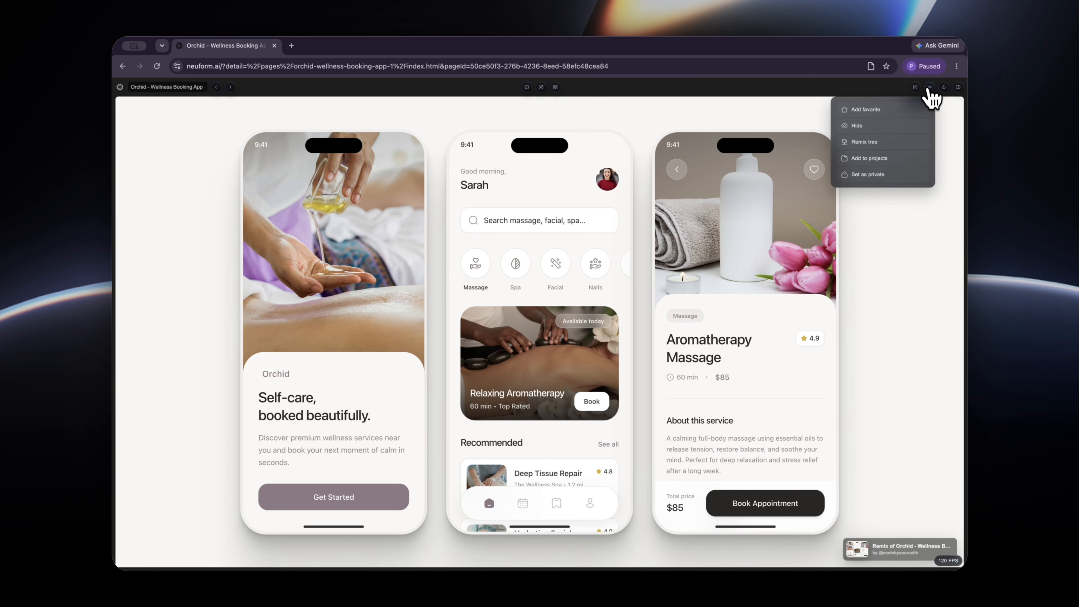
left_click(930, 89)
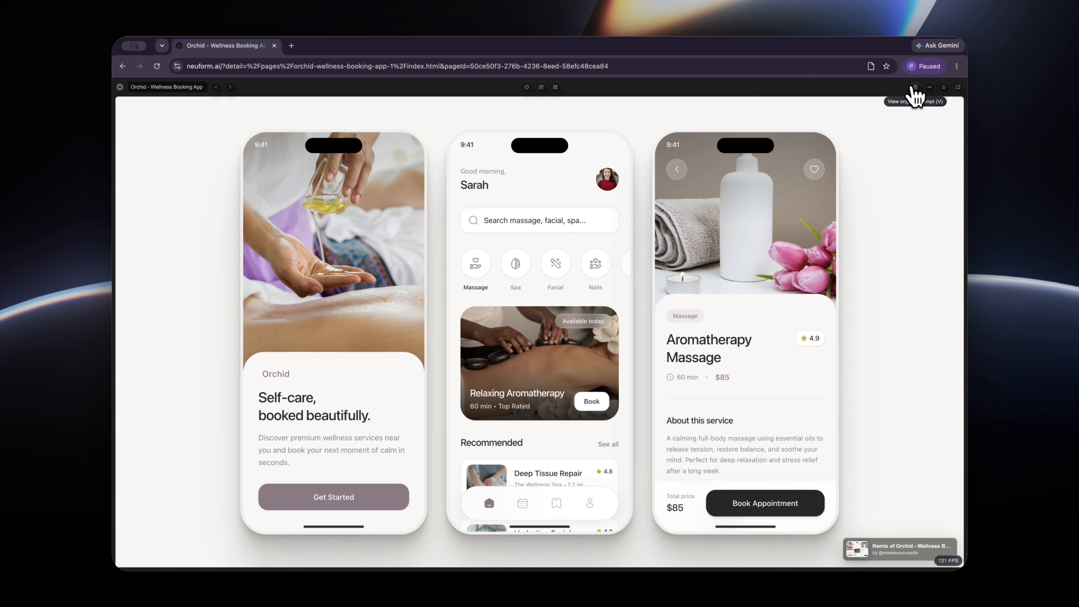
left_click(944, 88)
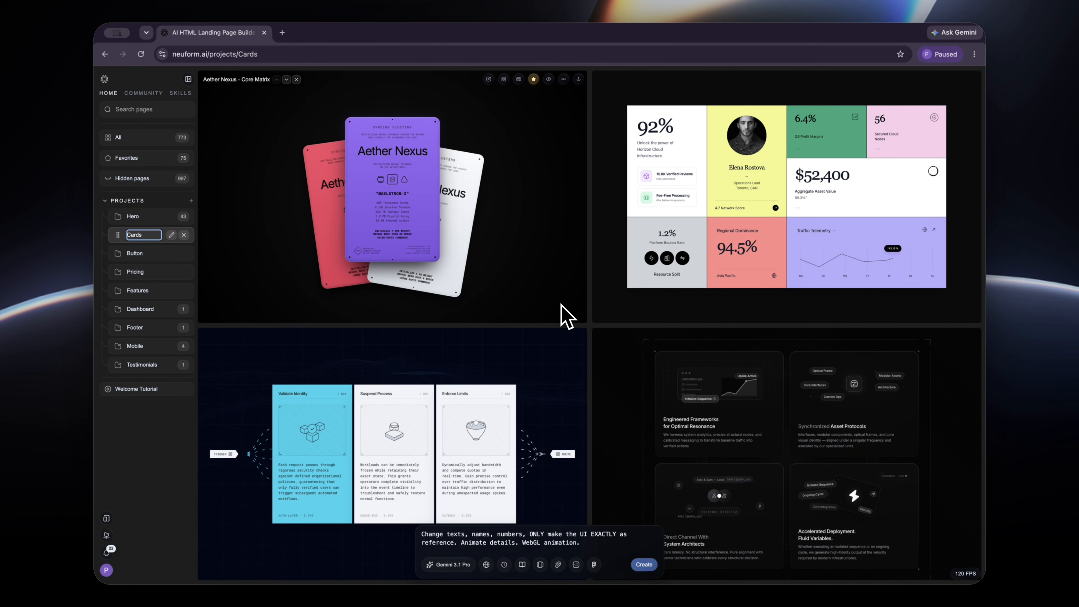
Remix the Aether Nexus - Core Matrix and Lumina — Cognitive Engine designs from the Cards project with the Mobile remix type
left_click(527, 227)
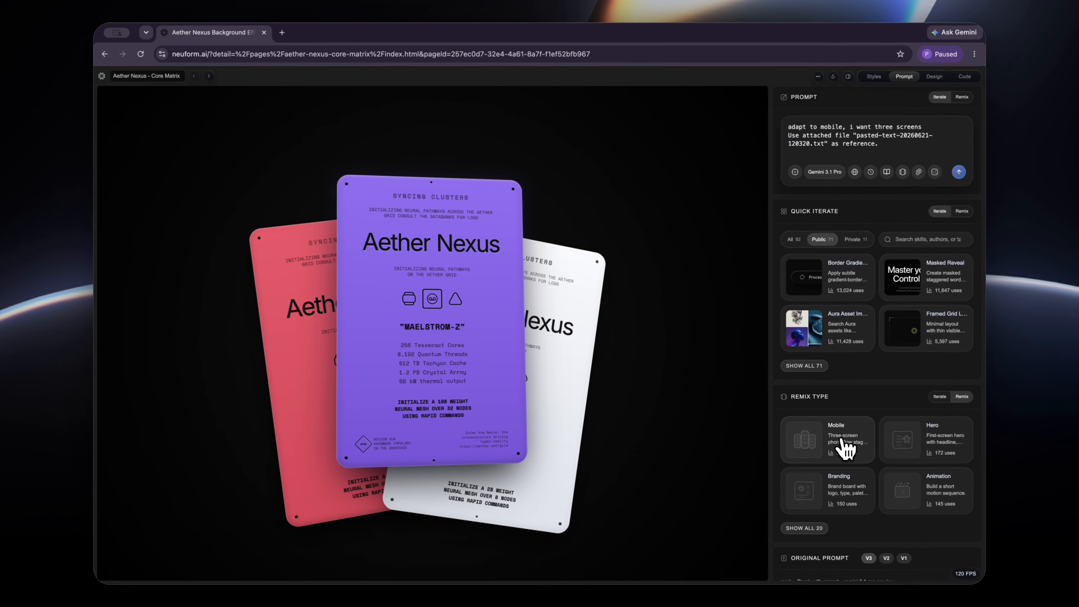
key("alt+Left")
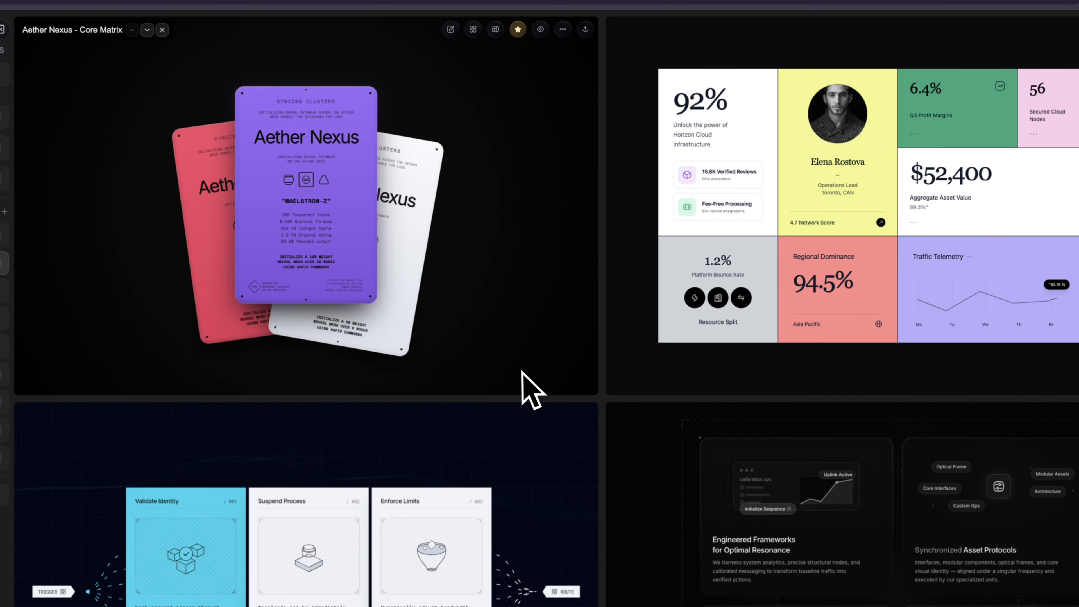
scroll(522, 370, "down", 20)
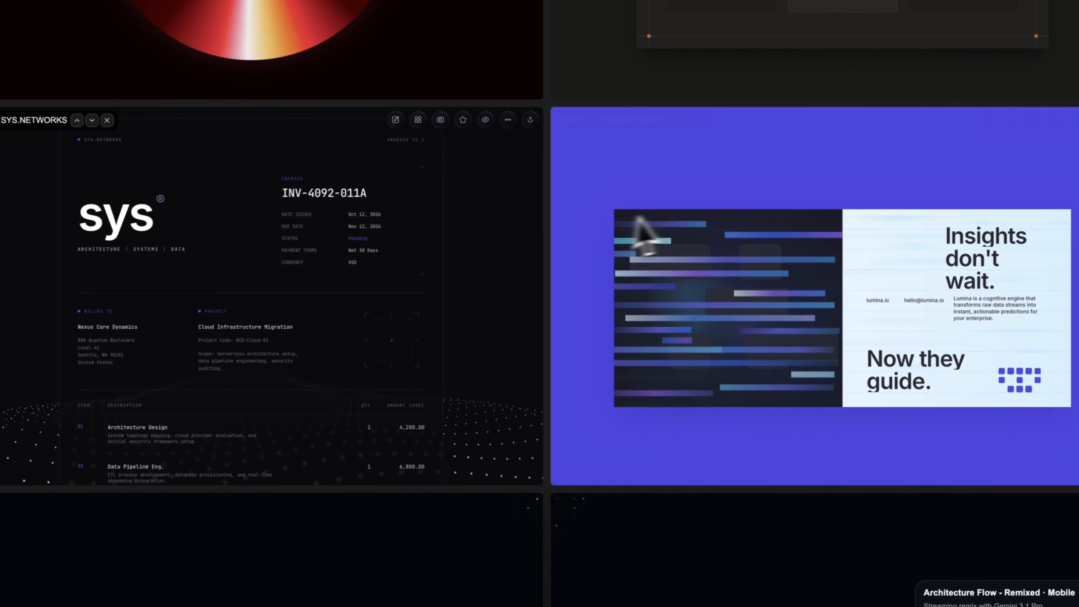
left_click(687, 253)
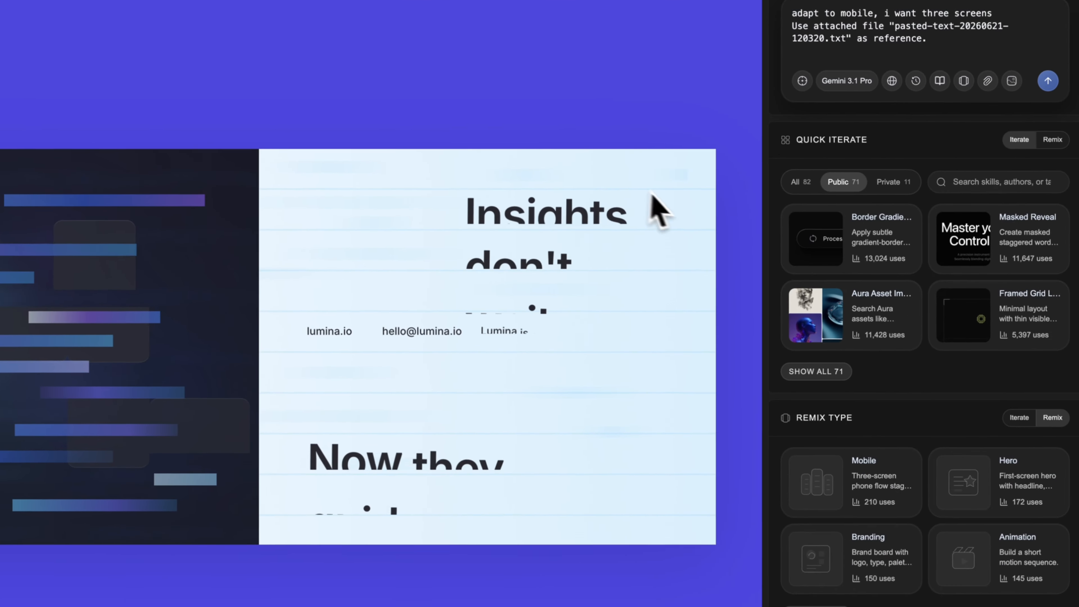
left_click(878, 489)
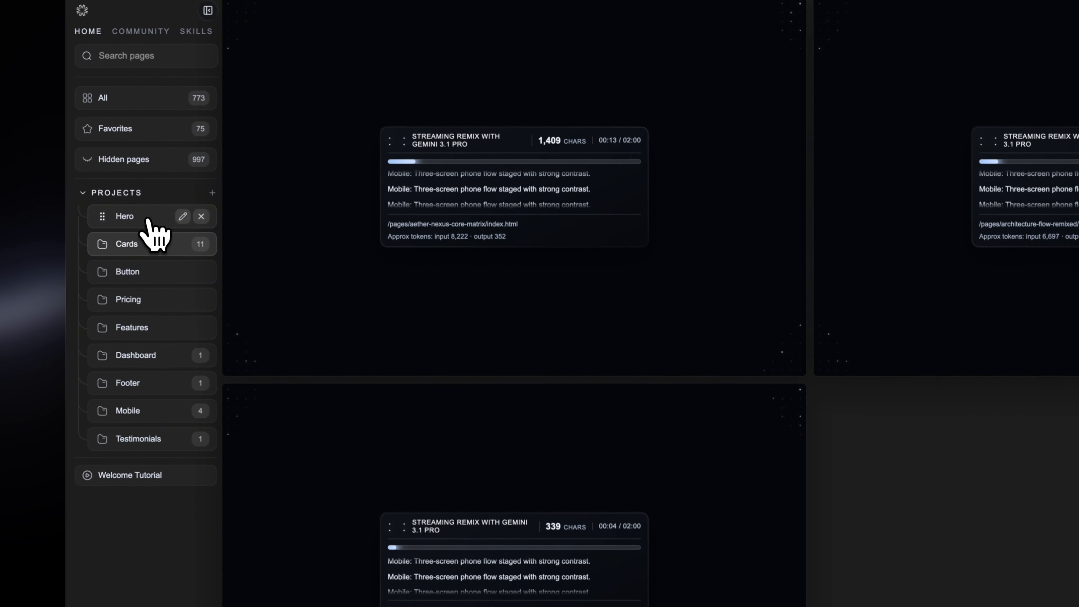
Open the Hero project and remix the Fluid Gradient Hero design with the Mobile remix type
left_click(146, 217)
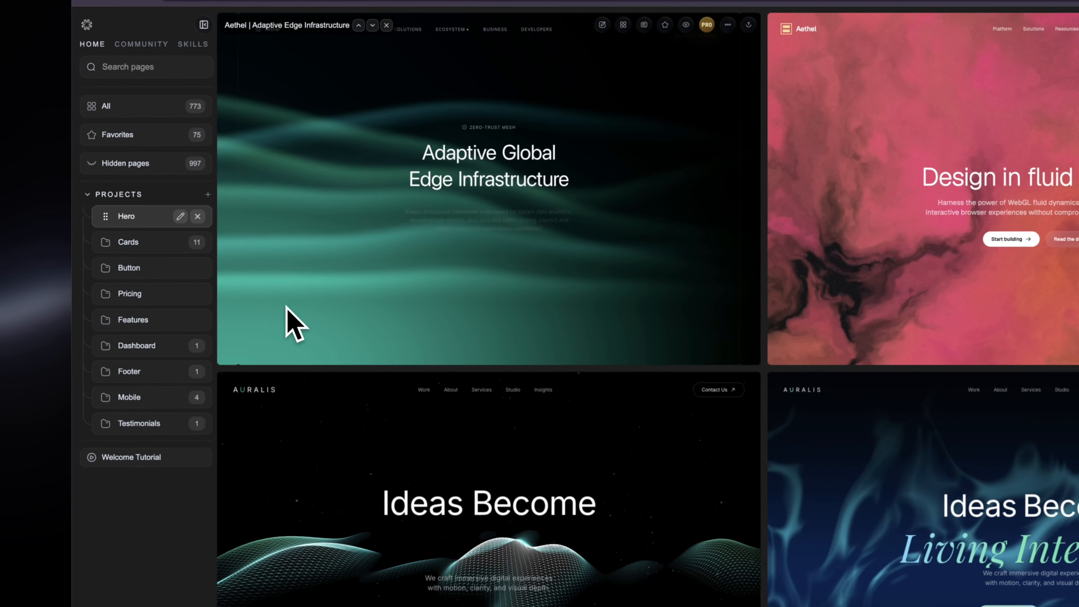
scroll(452, 386, "down", 5)
scroll(355, 342, "down", 5)
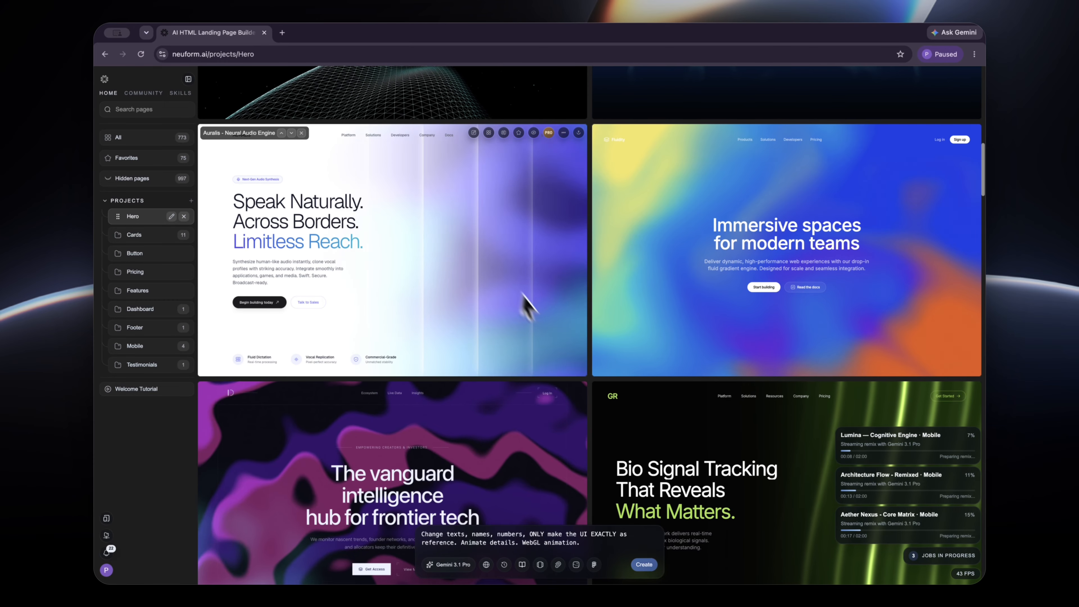
left_click(658, 255)
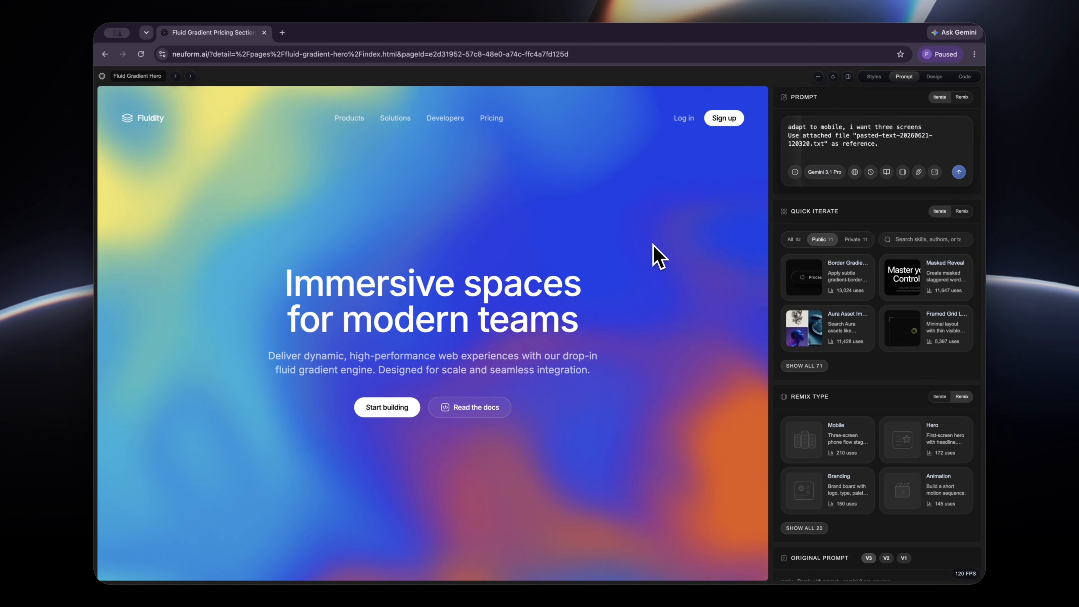
left_click(852, 450)
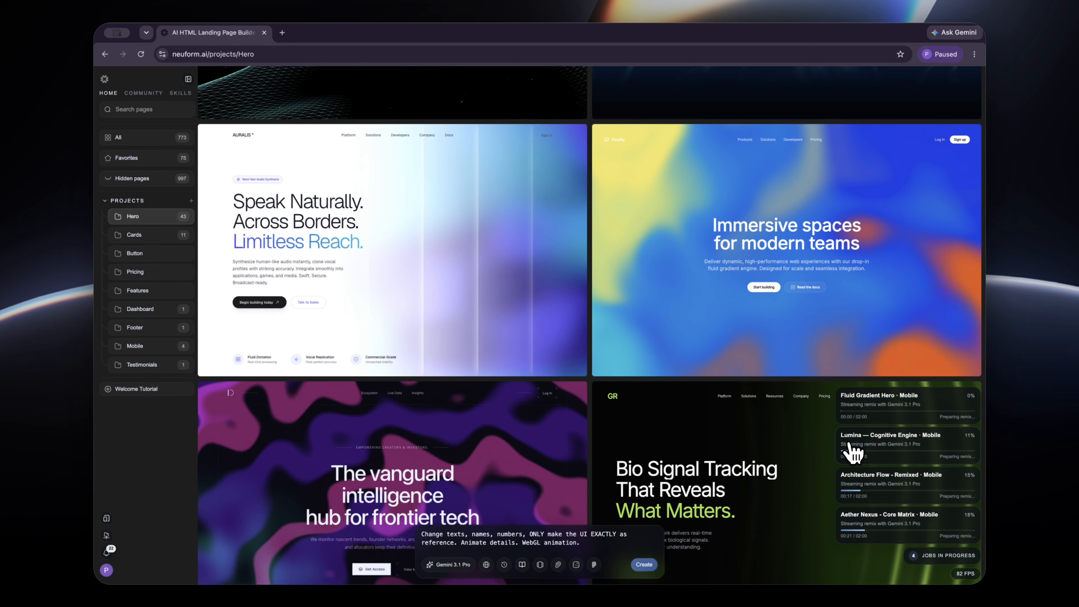
Find the Nexus Core - Autonomous Systems design in the Hero project and remix it with the Mobile type
scroll(814, 410, "down", 15)
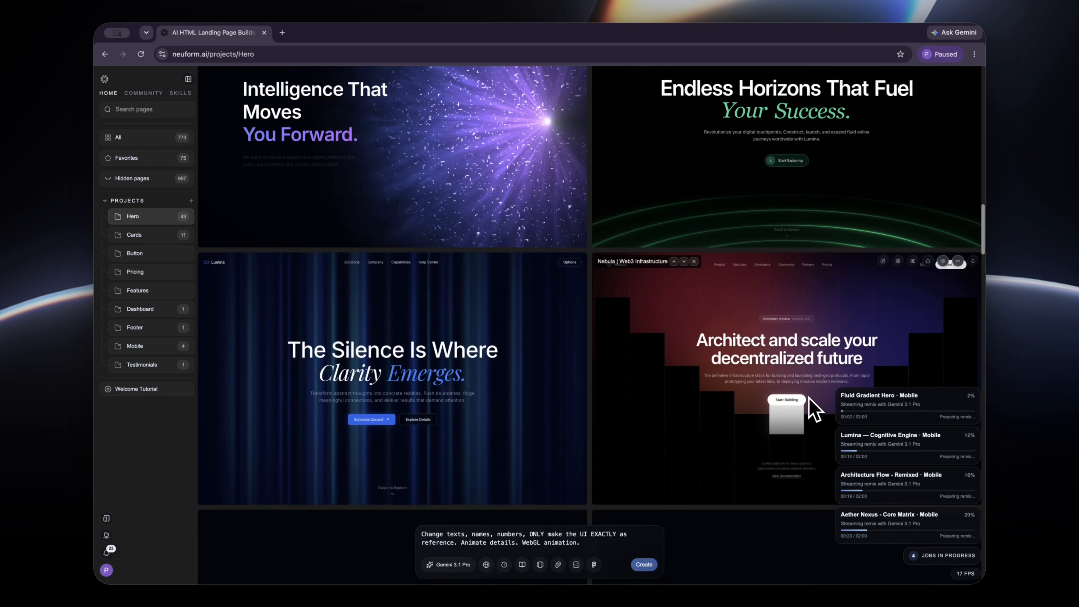
scroll(810, 400, "down", 5)
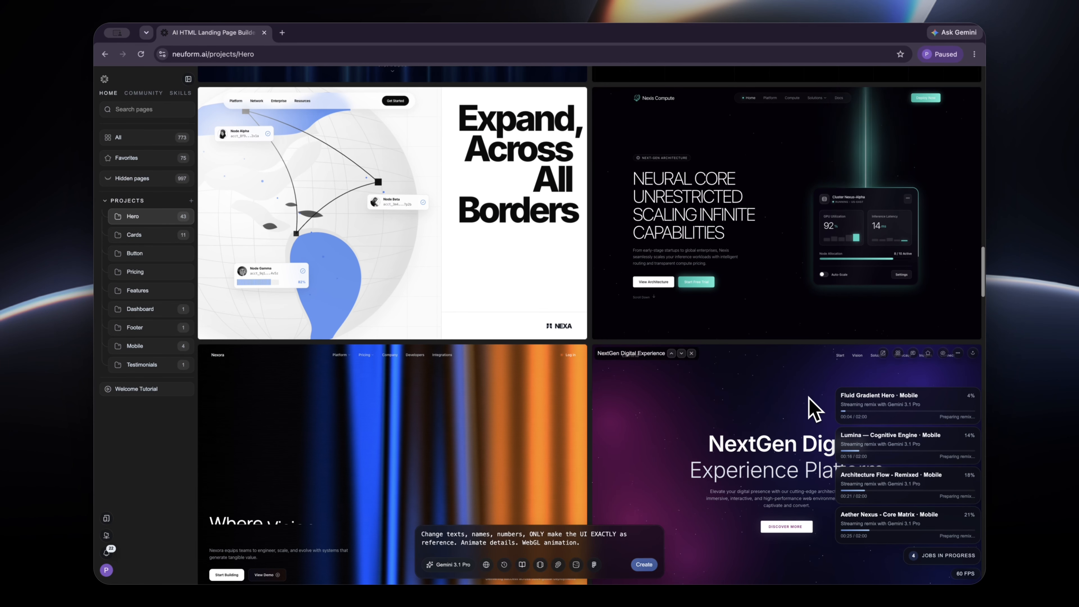
scroll(810, 400, "down", 8)
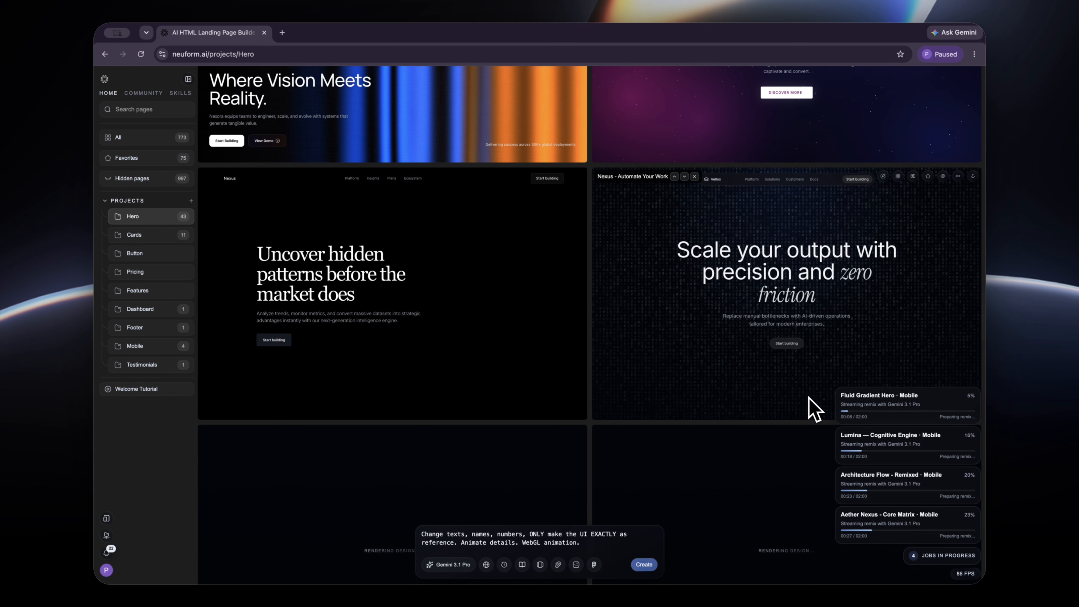
scroll(814, 409, "down", 8)
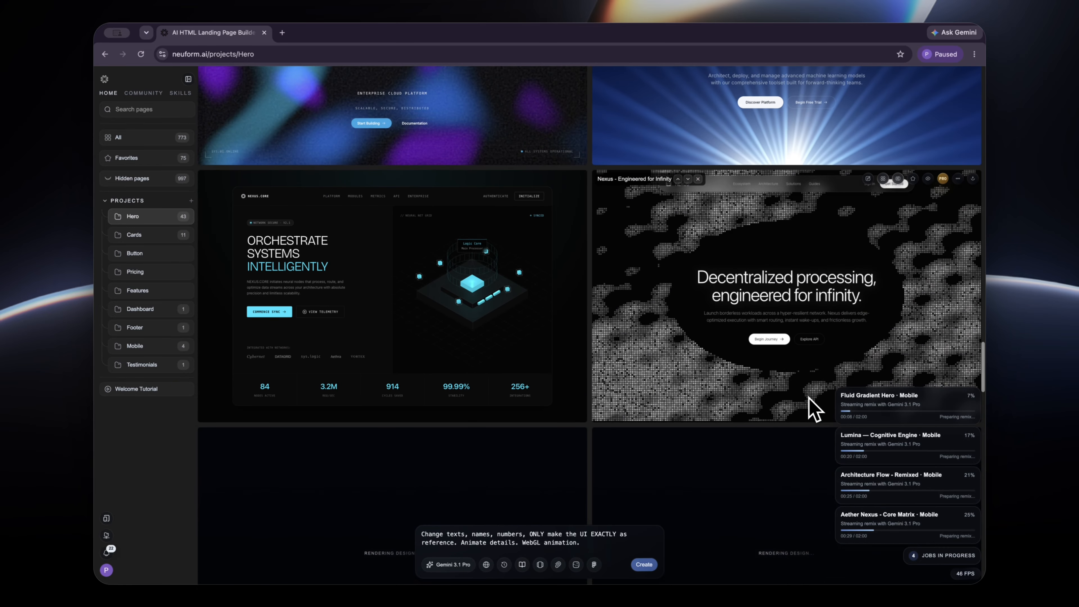
left_click(489, 309)
left_click(848, 440)
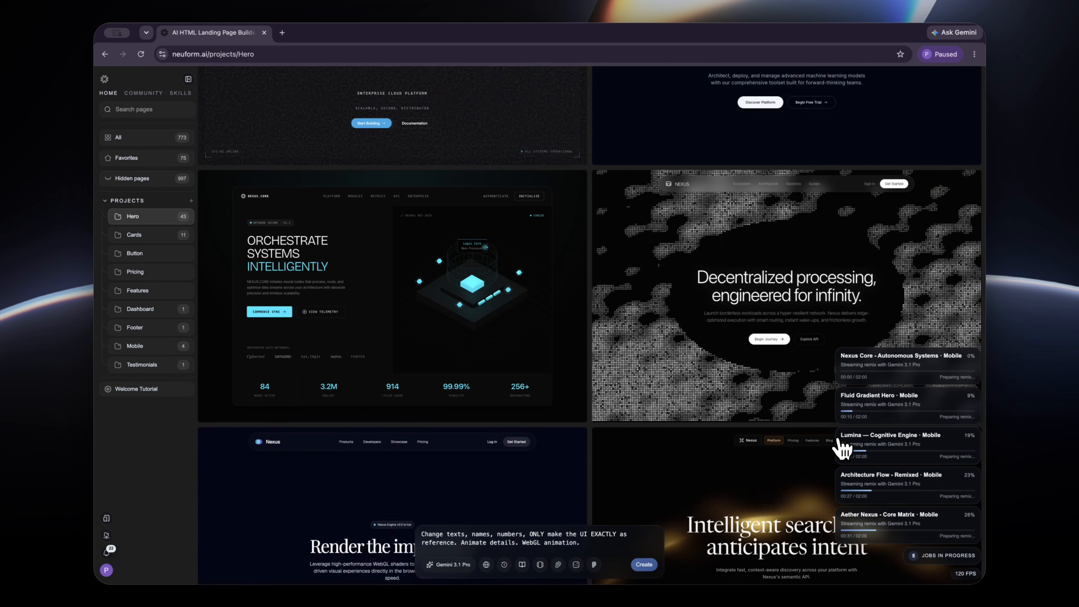
Try to remix the Pulse Fabric - Full Screen Hero design with the Mobile type
scroll(620, 410, "down", 5)
scroll(620, 404, "down", 8)
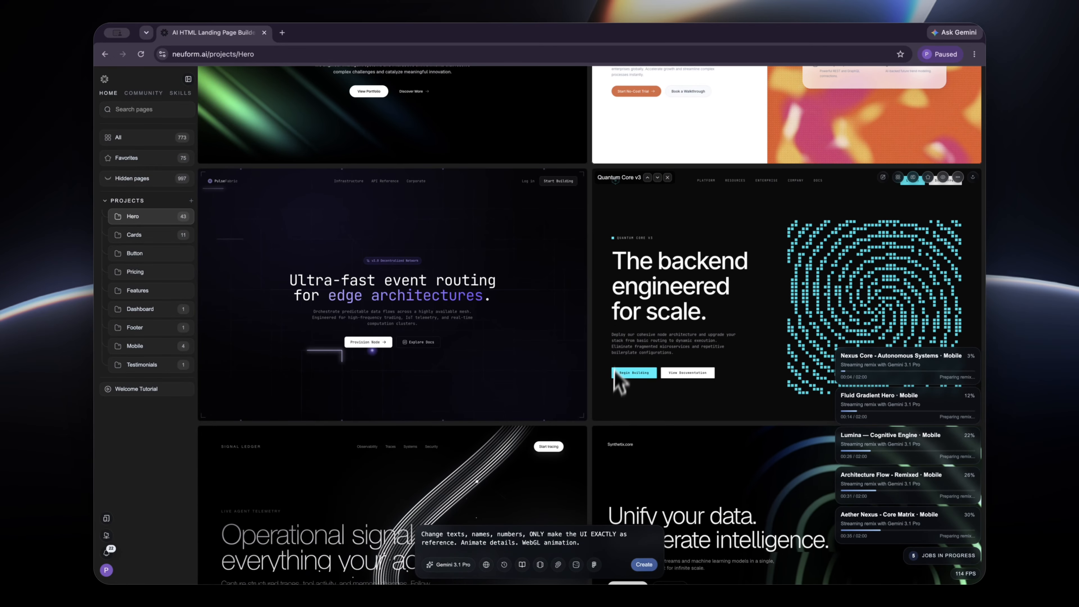
left_click(558, 289)
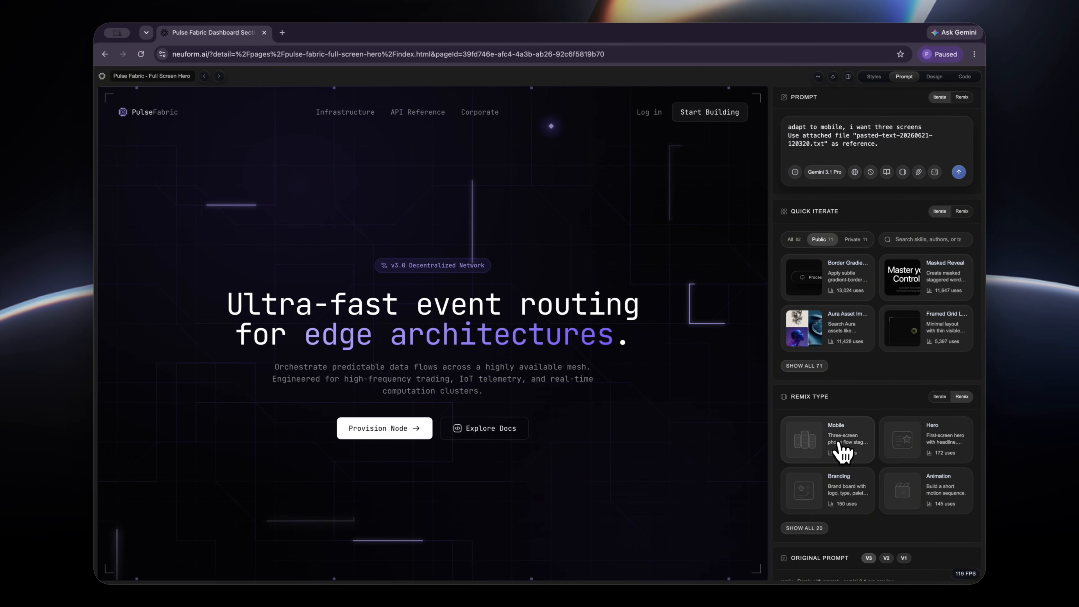
left_click(846, 447)
Open the featured Community designs and view the Synapse — Data Orchestration design with its typography and color styles
scroll(735, 501, "down", 5)
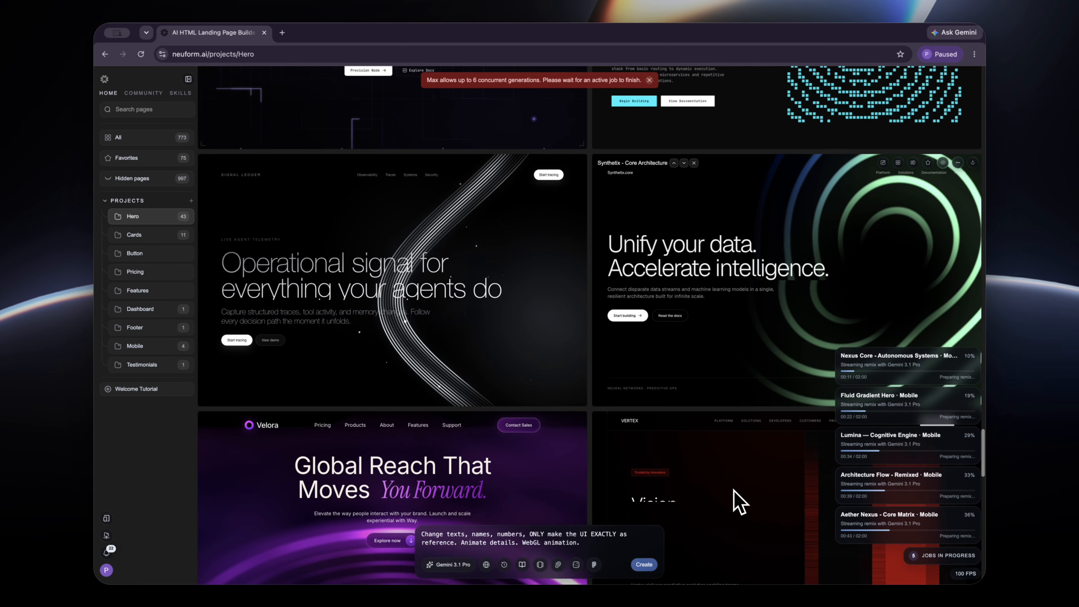
scroll(734, 491, "down", 6)
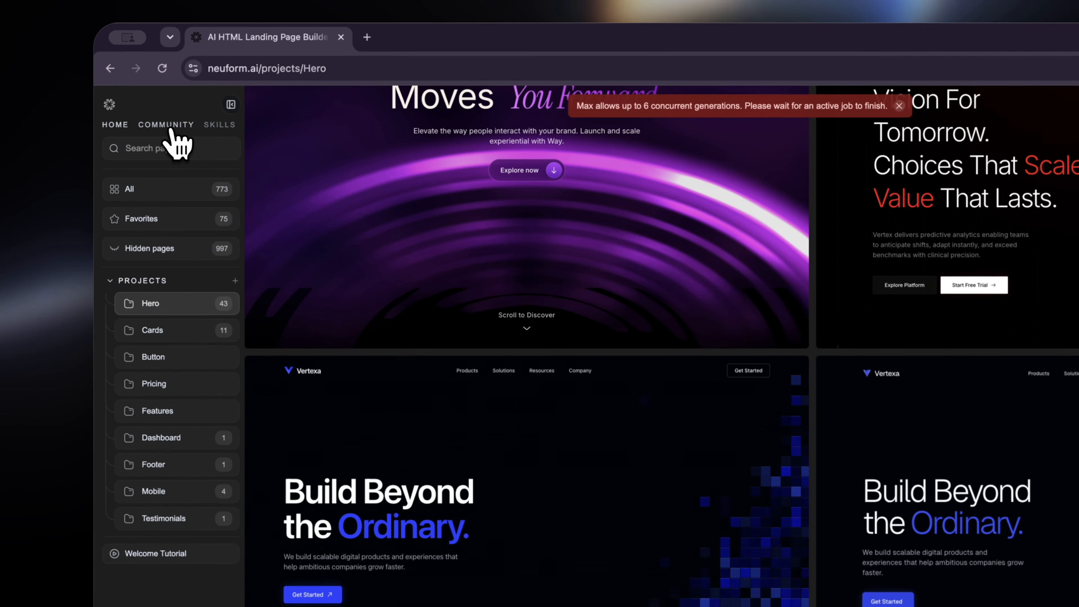
left_click(143, 93)
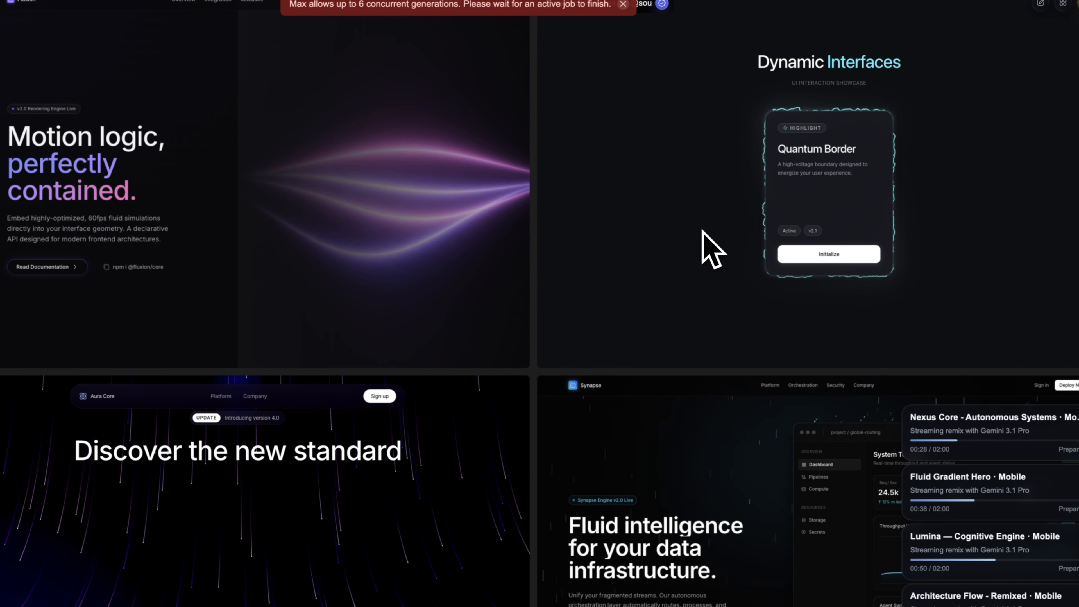
scroll(626, 344, "down", 2)
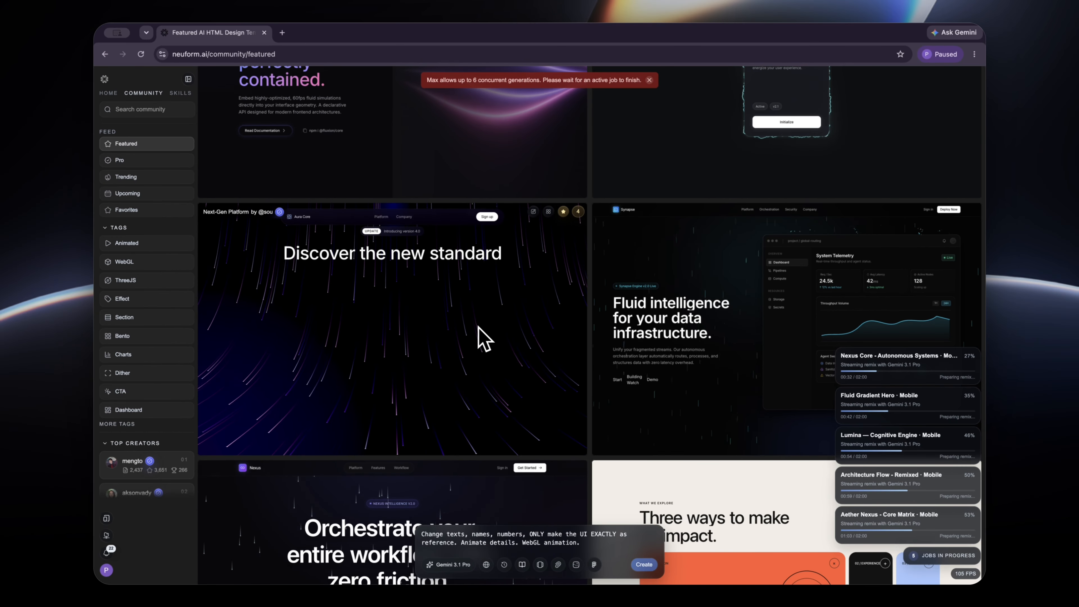
left_click(717, 303)
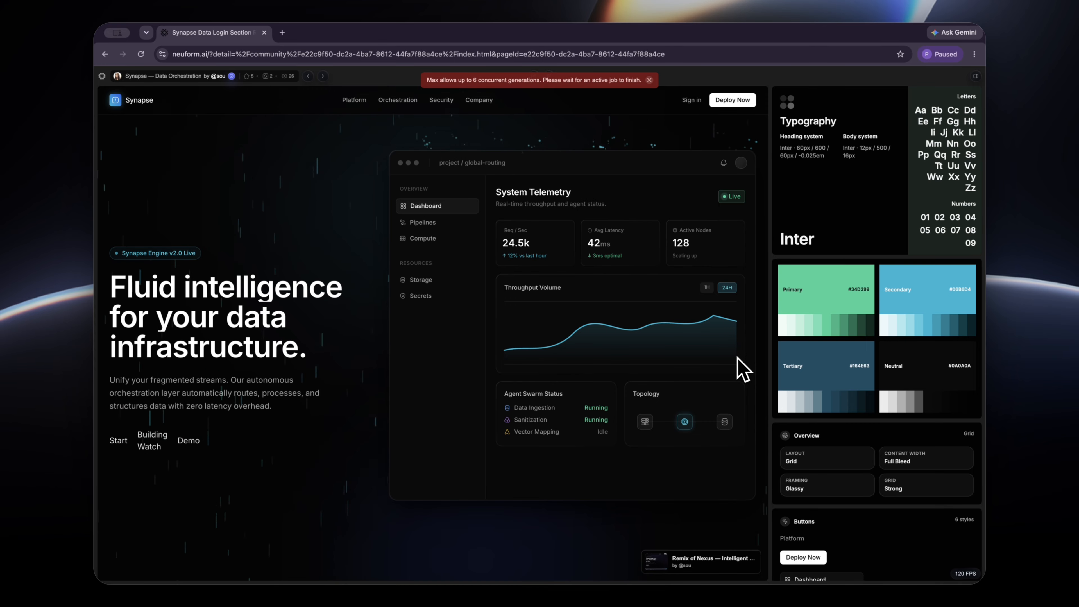
left_click(105, 54)
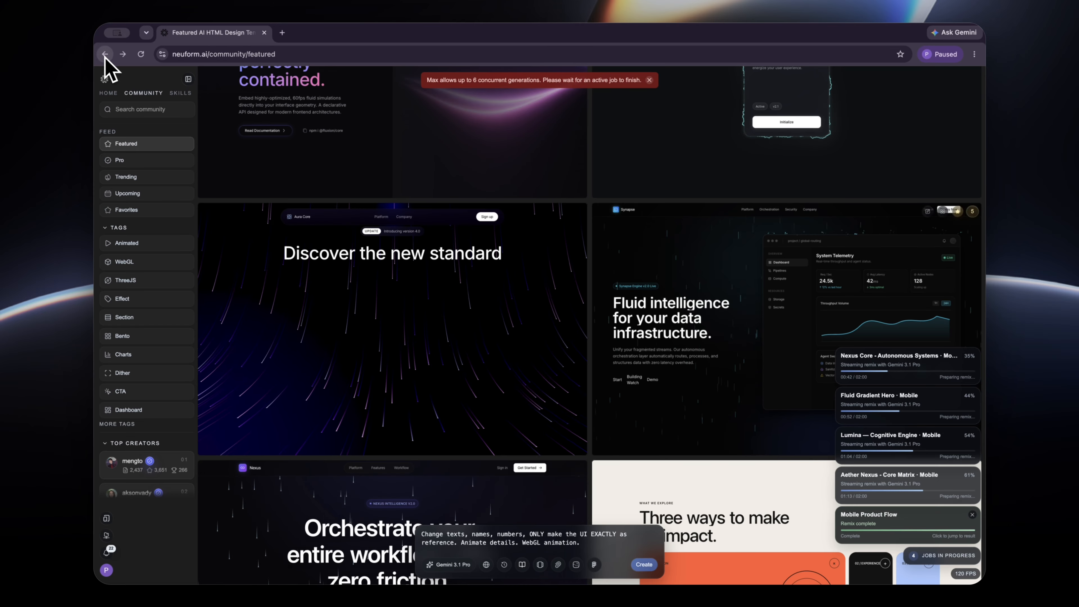
Look through the featured Community designs for further pages suitable as a starting point for remixing
scroll(346, 361, "down", 5)
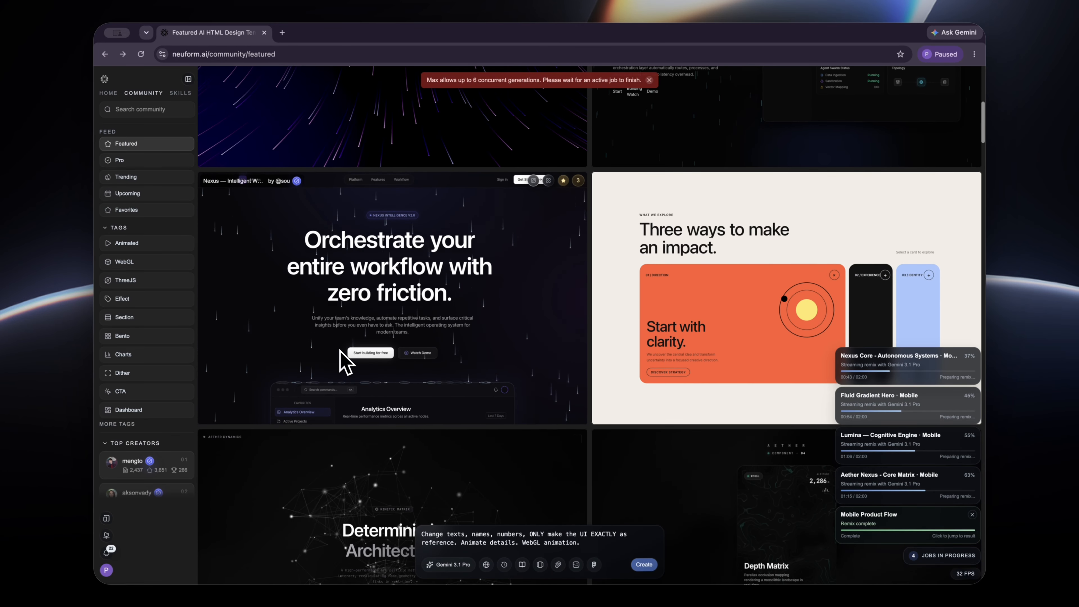
scroll(341, 350, "down", 5)
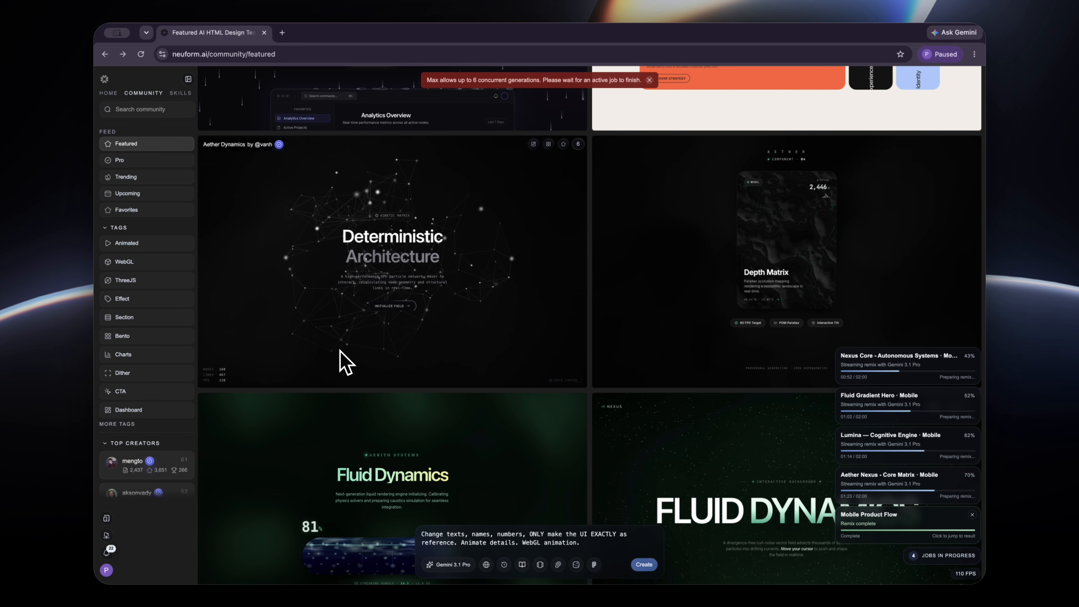
scroll(520, 373, "down", 5)
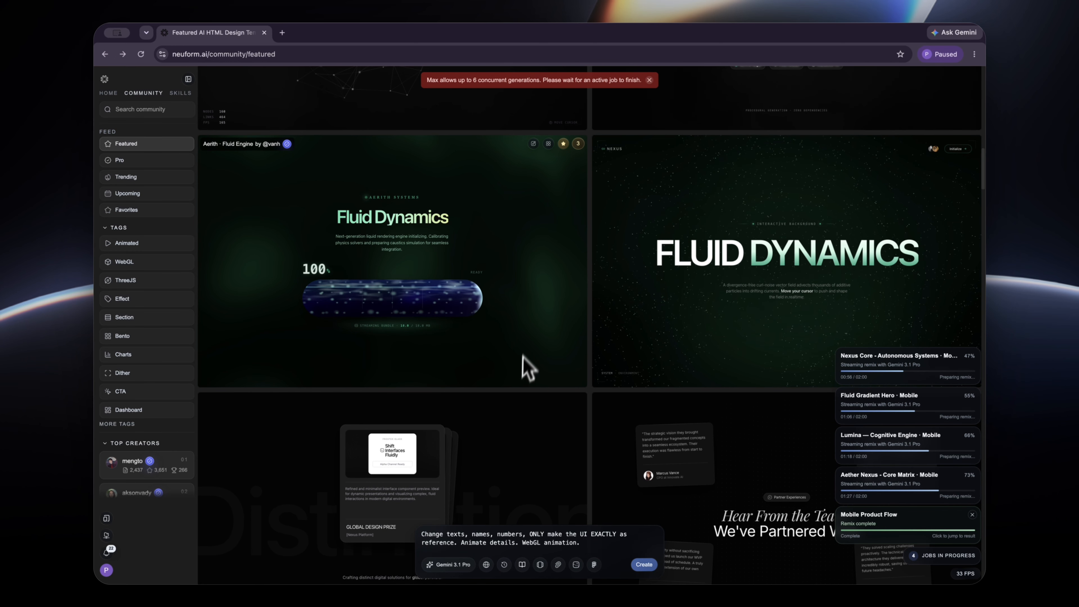
scroll(752, 347, "down", 5)
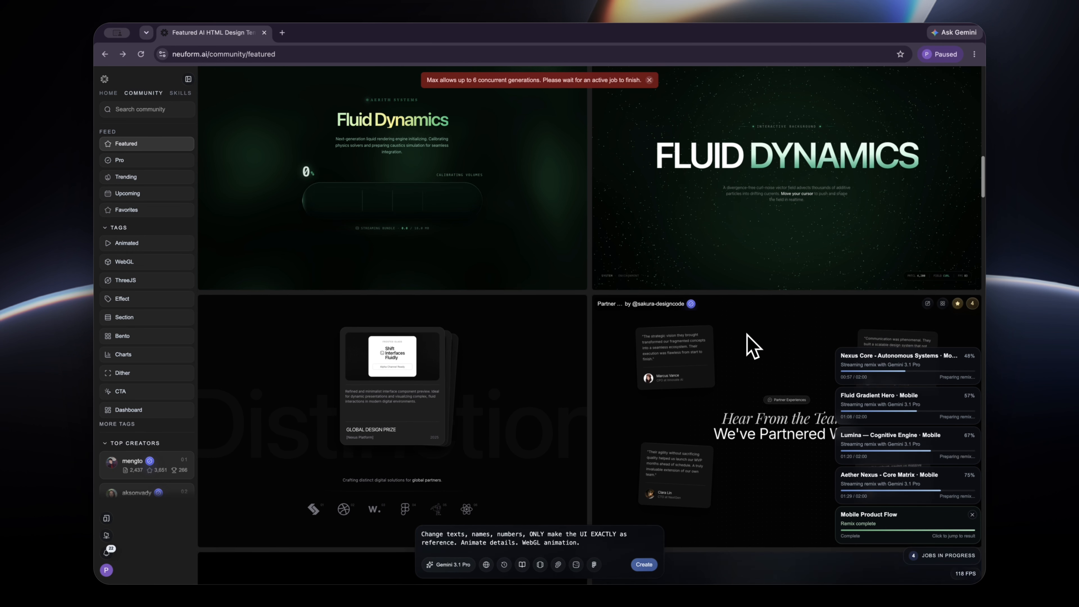
scroll(691, 434, "down", 10)
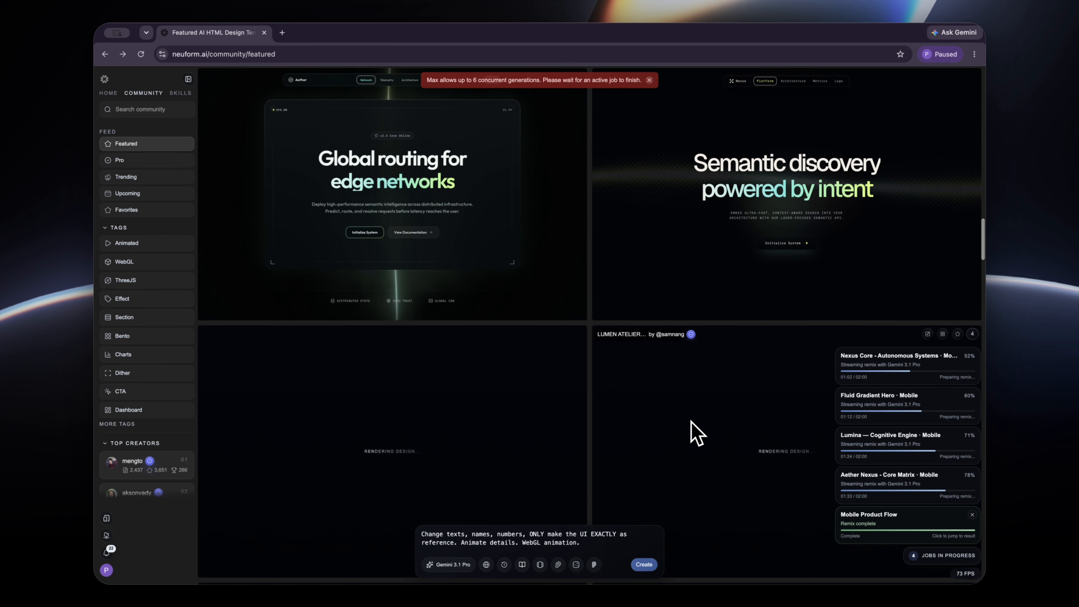
scroll(697, 433, "down", 3)
scroll(697, 433, "down", 6)
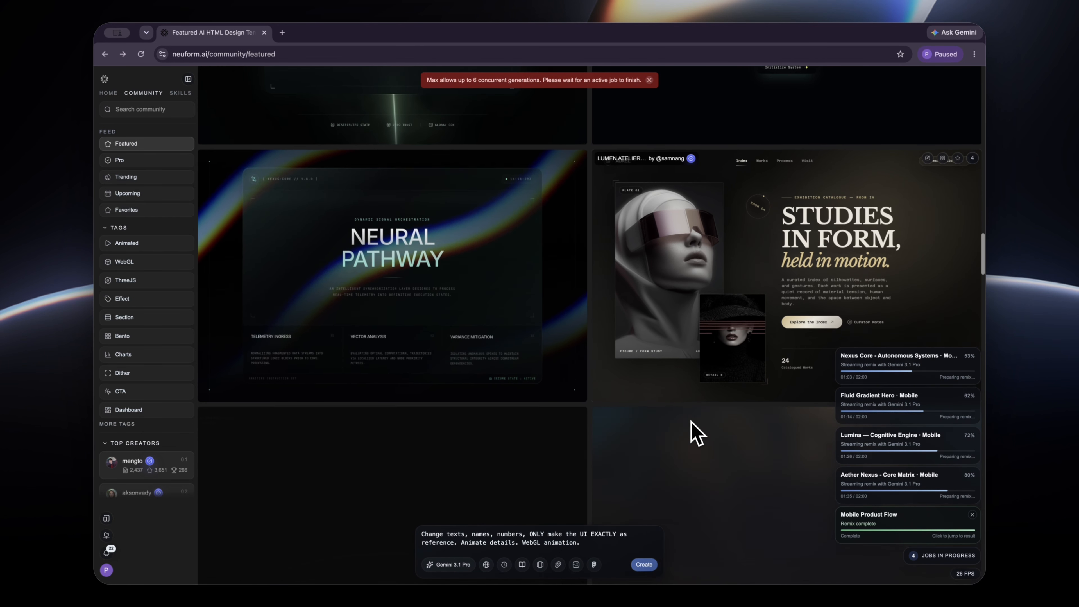
scroll(696, 433, "down", 4)
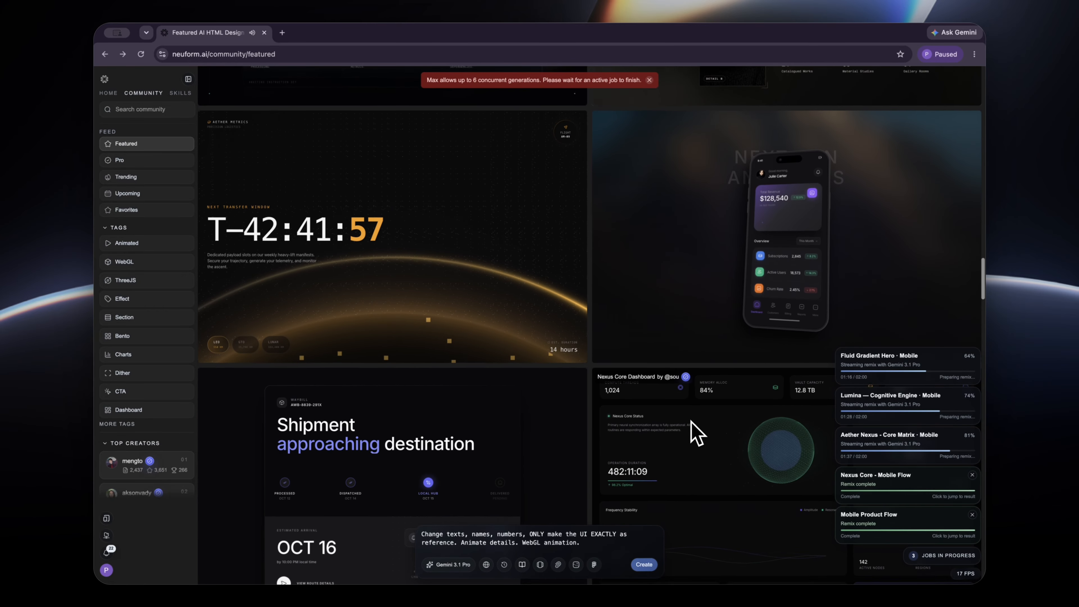
scroll(697, 433, "down", 1)
scroll(696, 433, "down", 7)
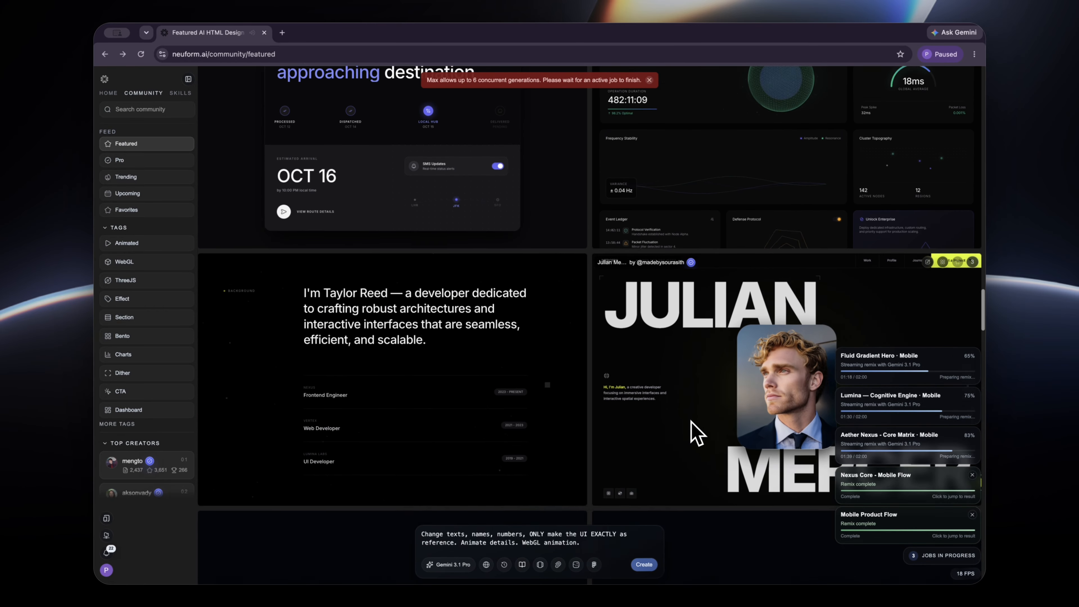
Examine more featured Community designs, from portfolio and hero pages to three-phone mobile screens and pricing cards, as remix candidates
scroll(614, 429, "down", 5)
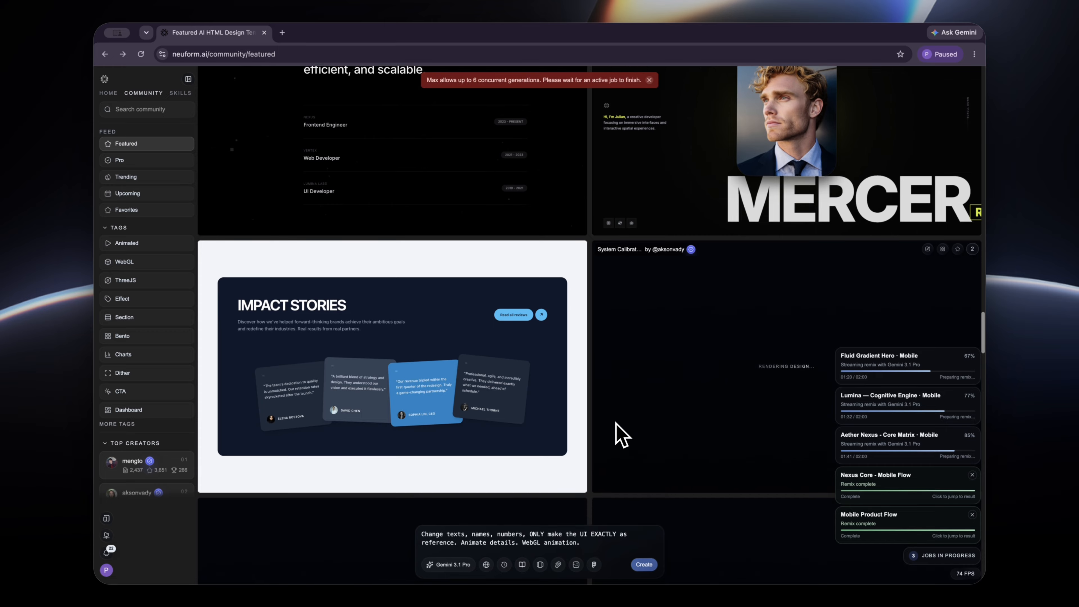
scroll(621, 434, "down", 1)
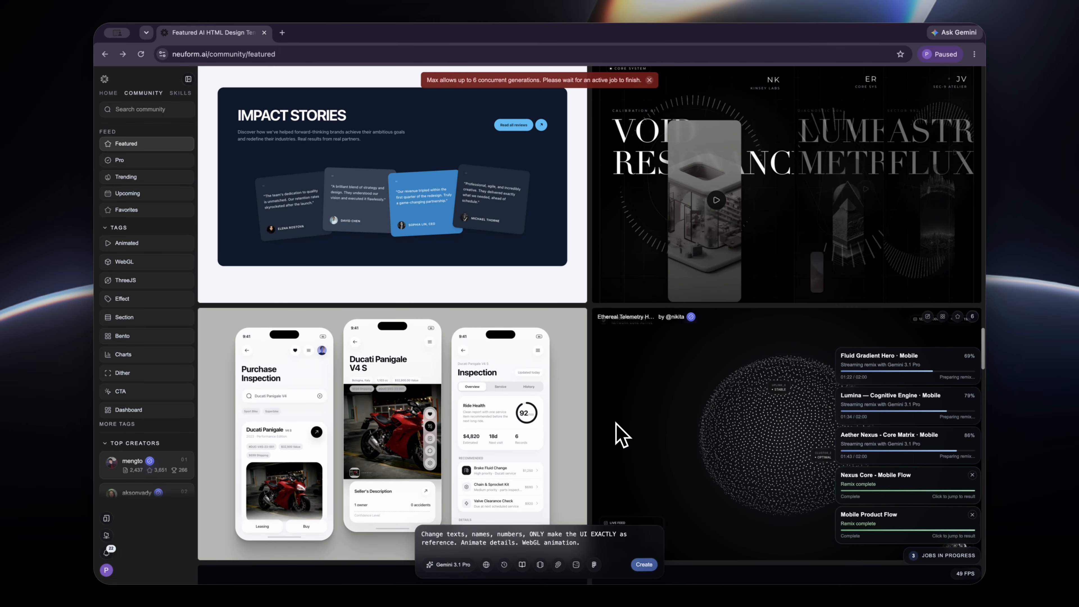
scroll(621, 435, "down", 1)
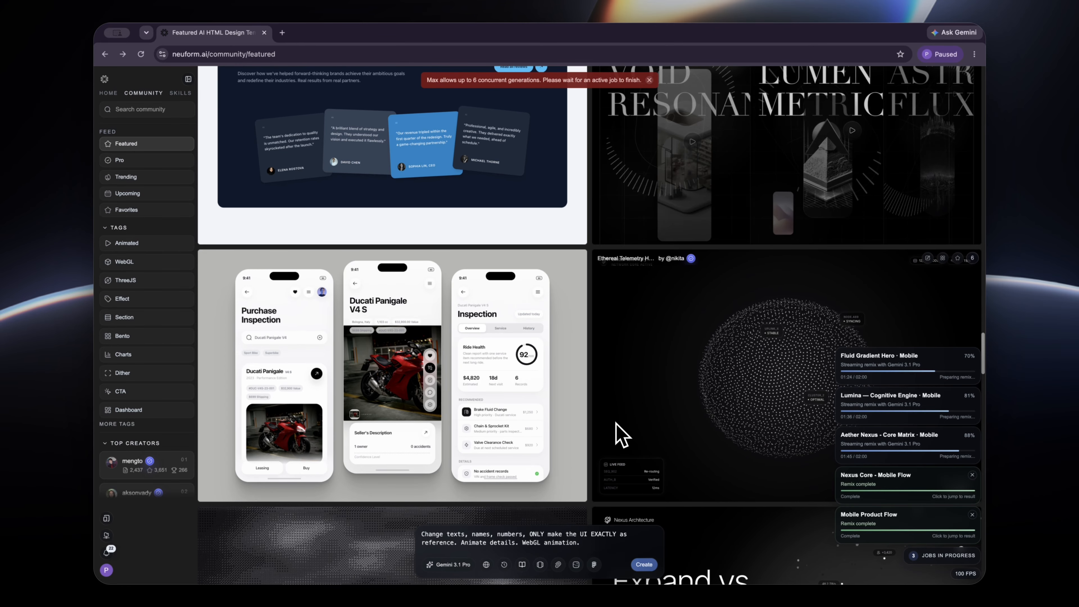
scroll(621, 436, "down", 8)
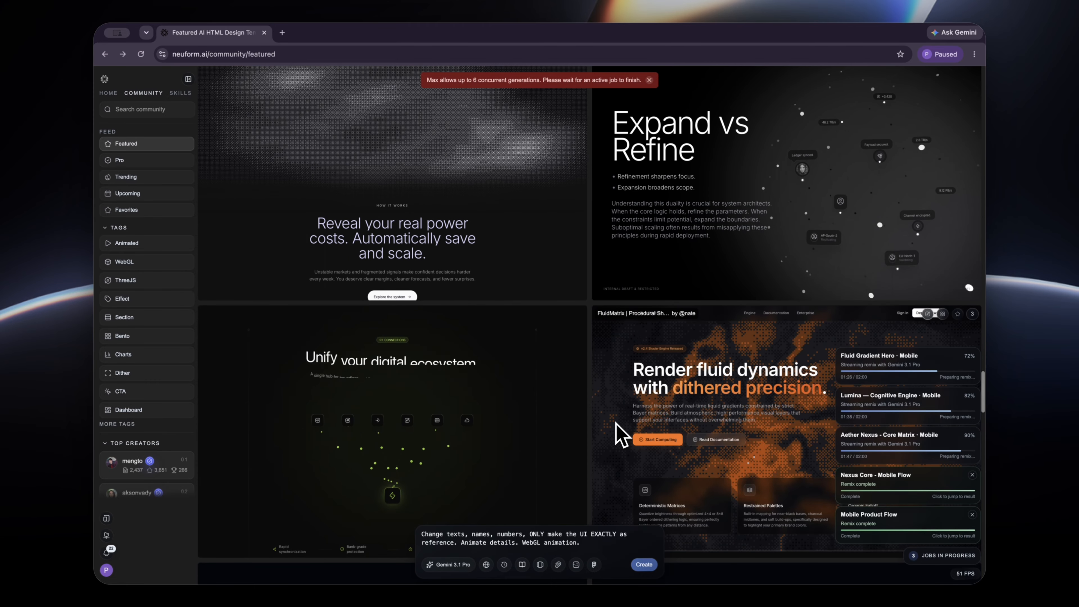
scroll(616, 423, "down", 4)
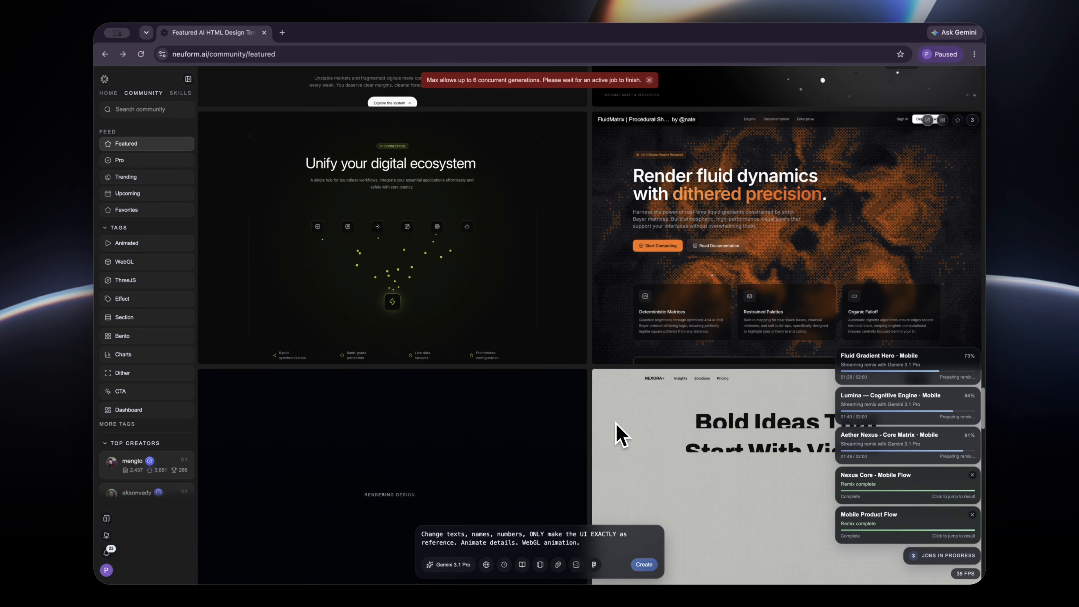
scroll(621, 434, "down", 10)
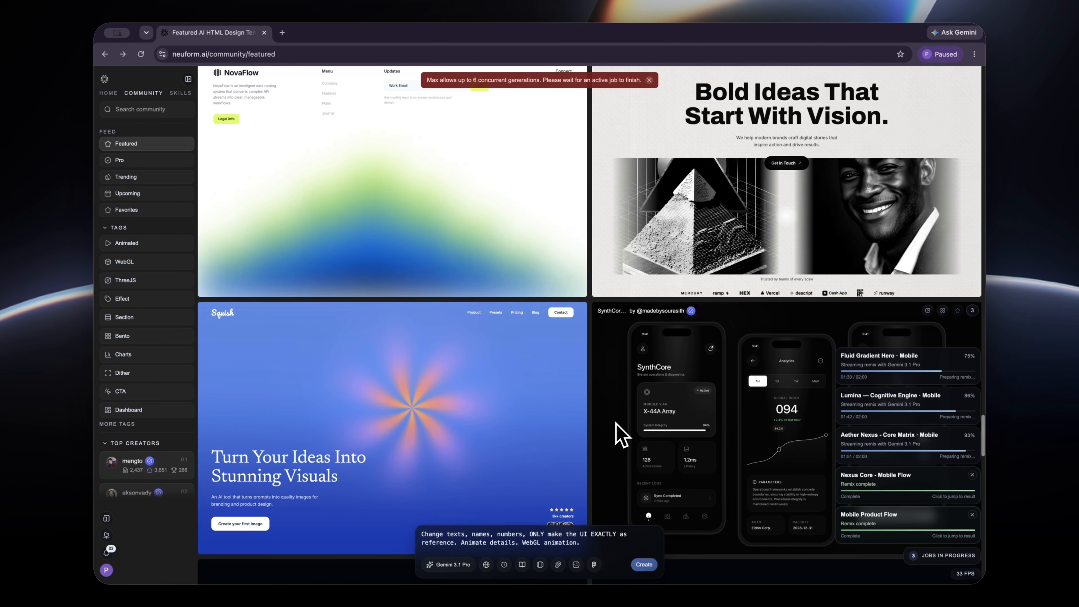
scroll(621, 436, "down", 2)
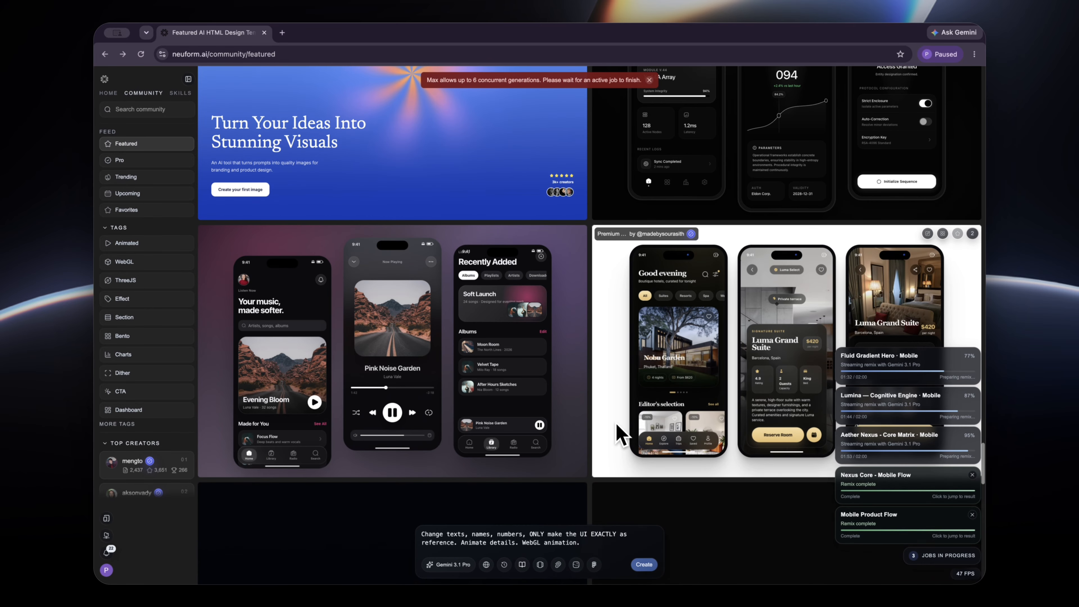
scroll(621, 435, "down", 10)
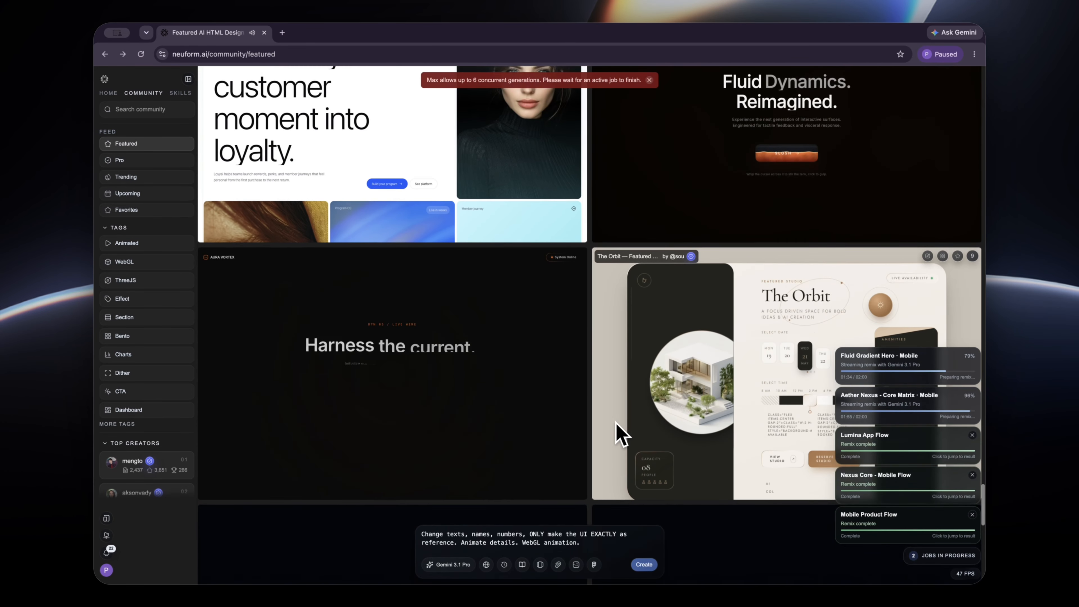
scroll(616, 434, "down", 3)
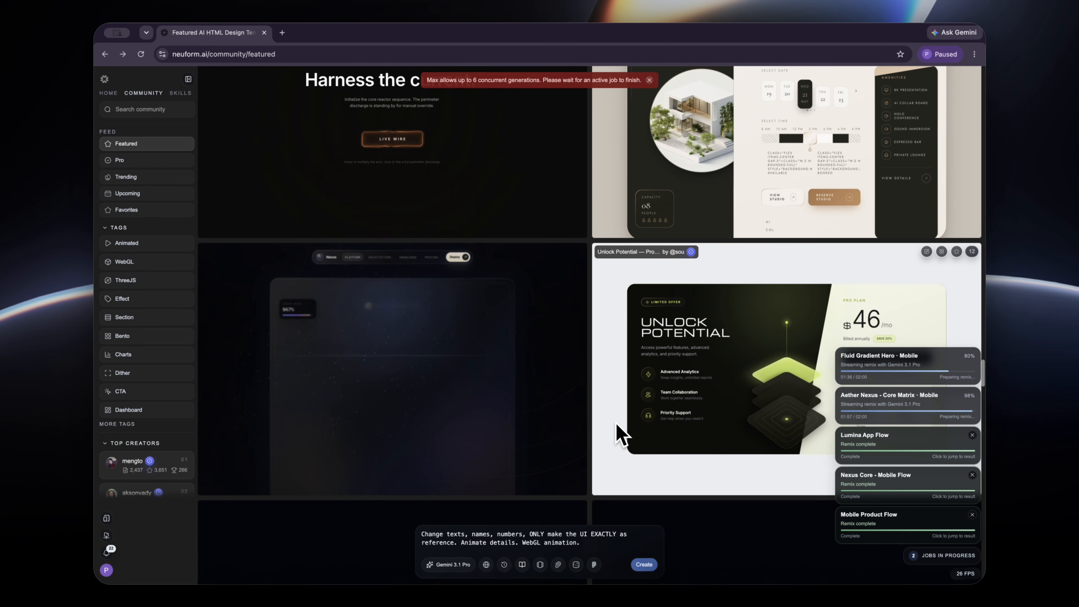
scroll(449, 410, "down", 5)
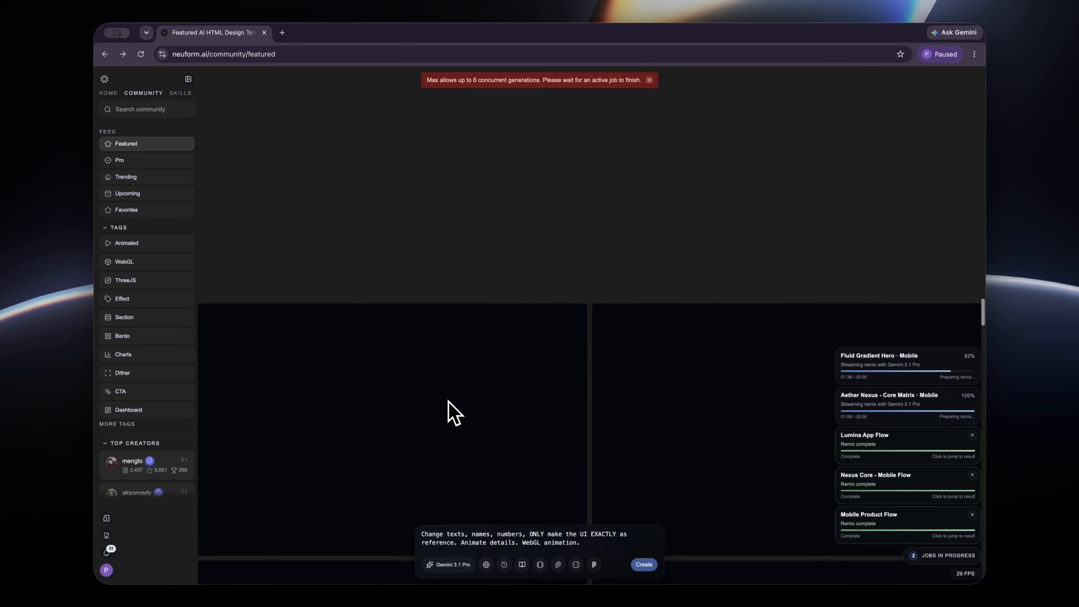
Return to all own pages and review the mobile flows remixed from existing hero and card designs
left_click(109, 94)
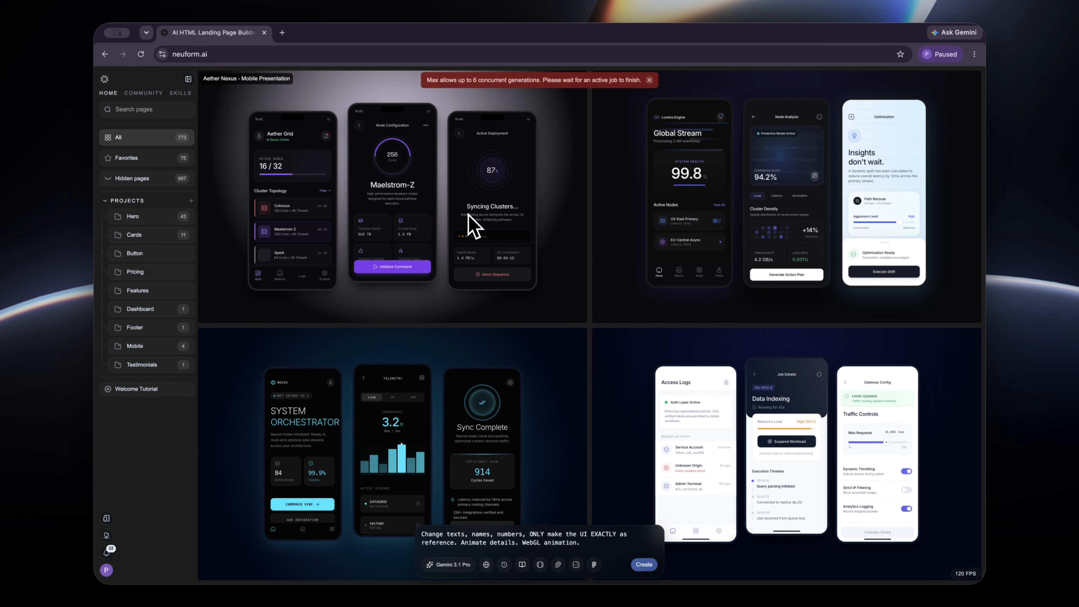
scroll(475, 225, "down", 9)
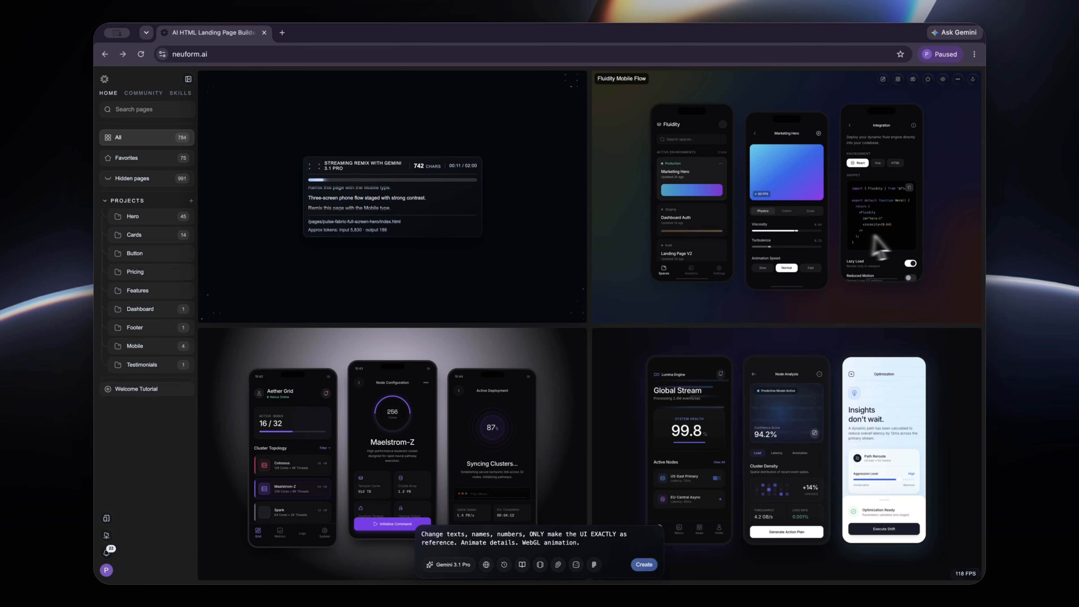
scroll(959, 324, "down", 1)
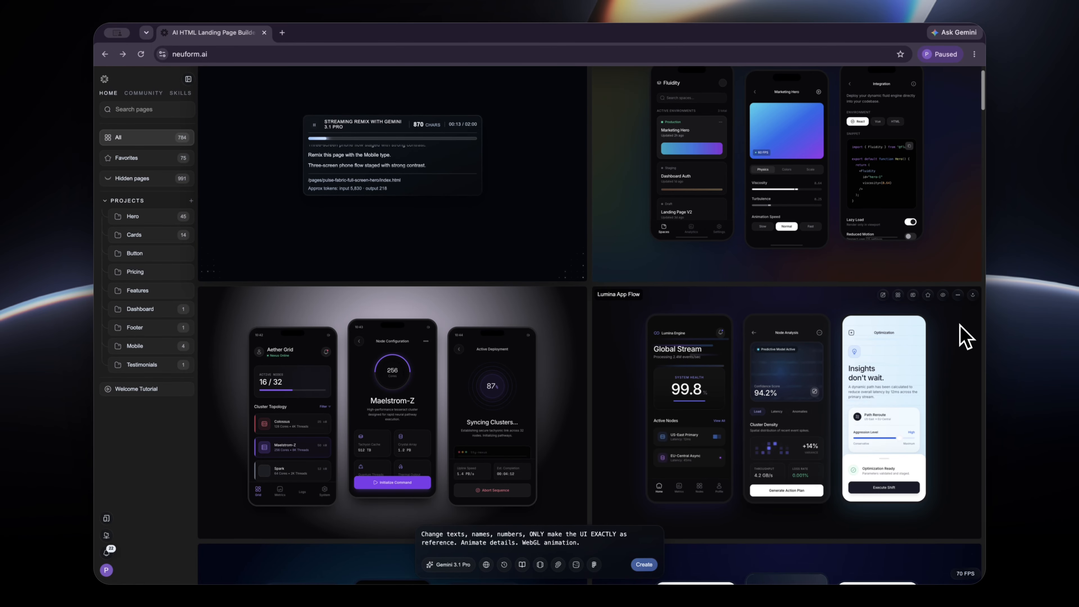
scroll(964, 336, "down", 5)
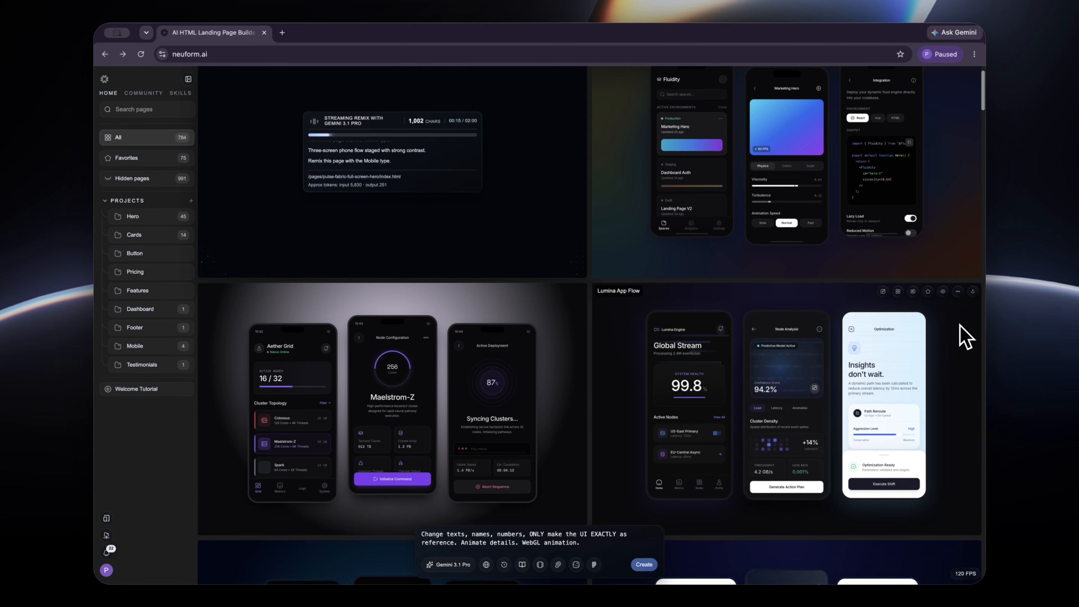
scroll(962, 338, "down", 3)
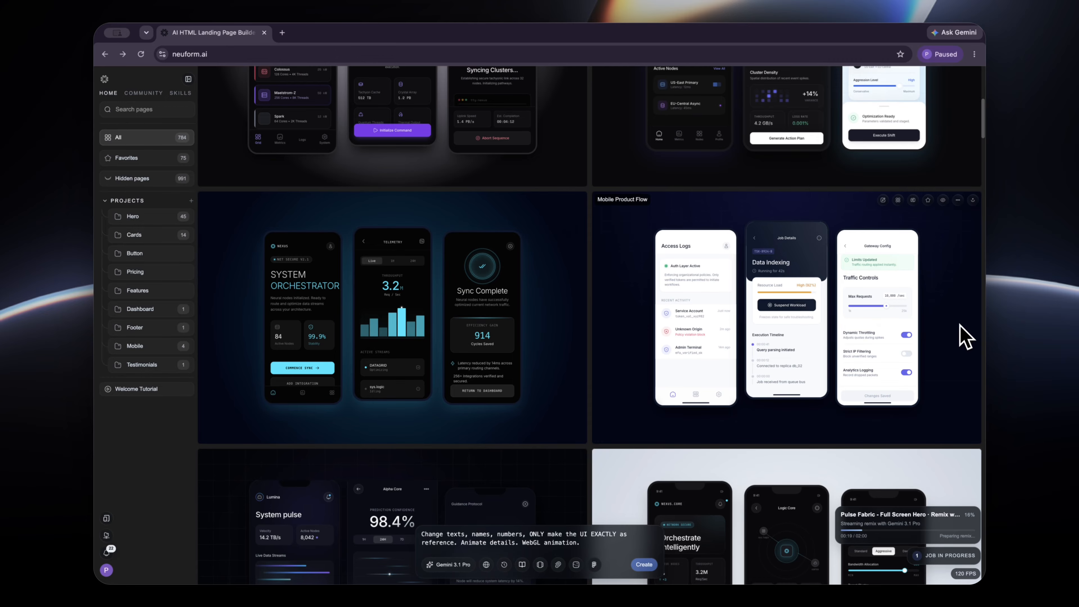
scroll(960, 325, "down", 9)
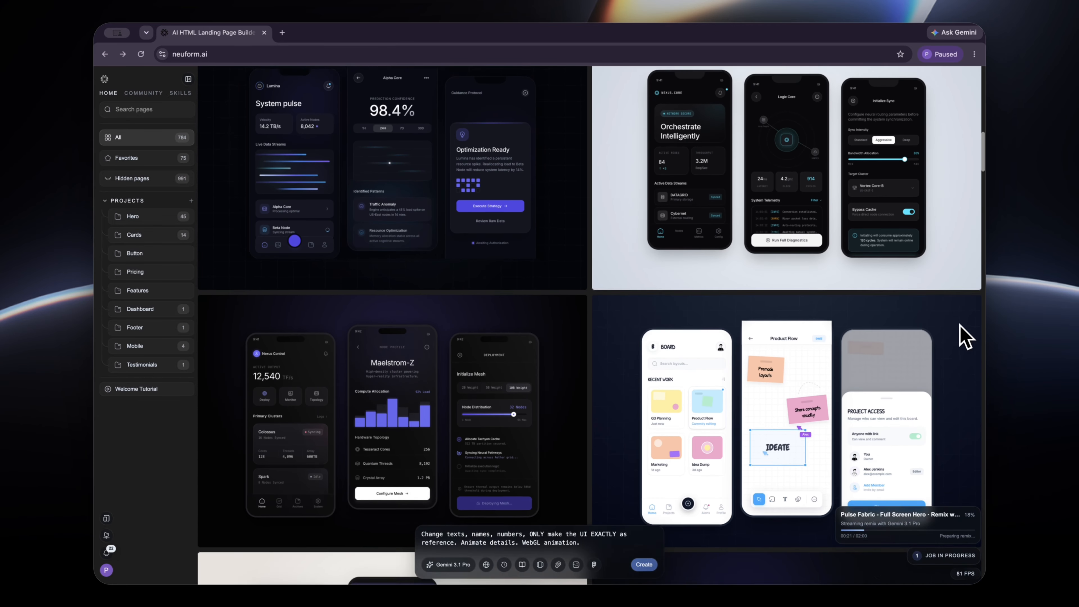
scroll(964, 336, "down", 2)
scroll(961, 326, "down", 7)
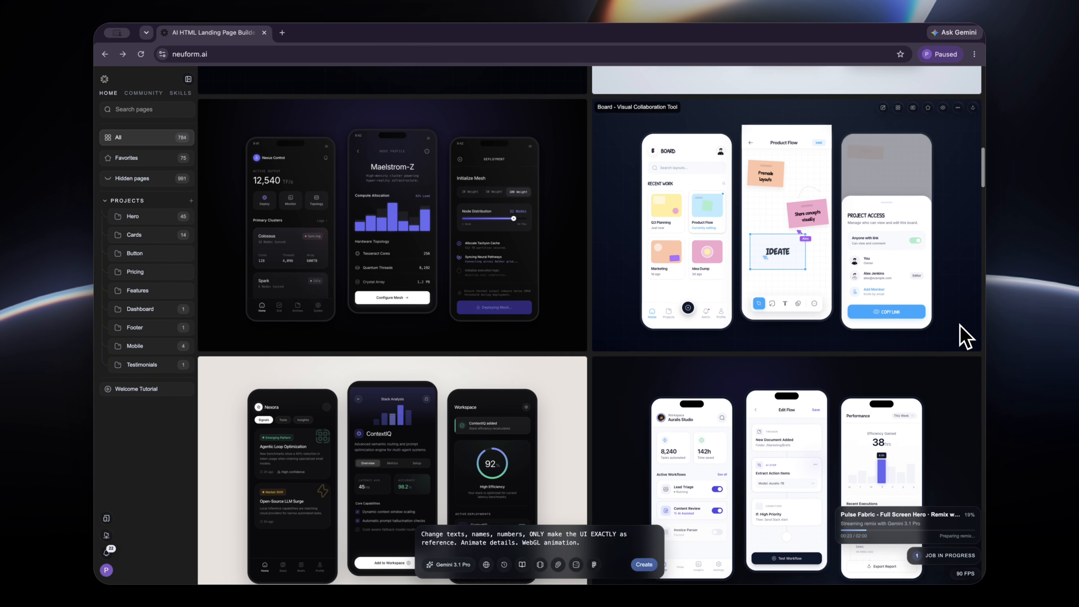
Review the earlier three-screen designs among the own pages, including the spa and massage, Orchid wellness booking and pottery studio apps
scroll(966, 338, "down", 7)
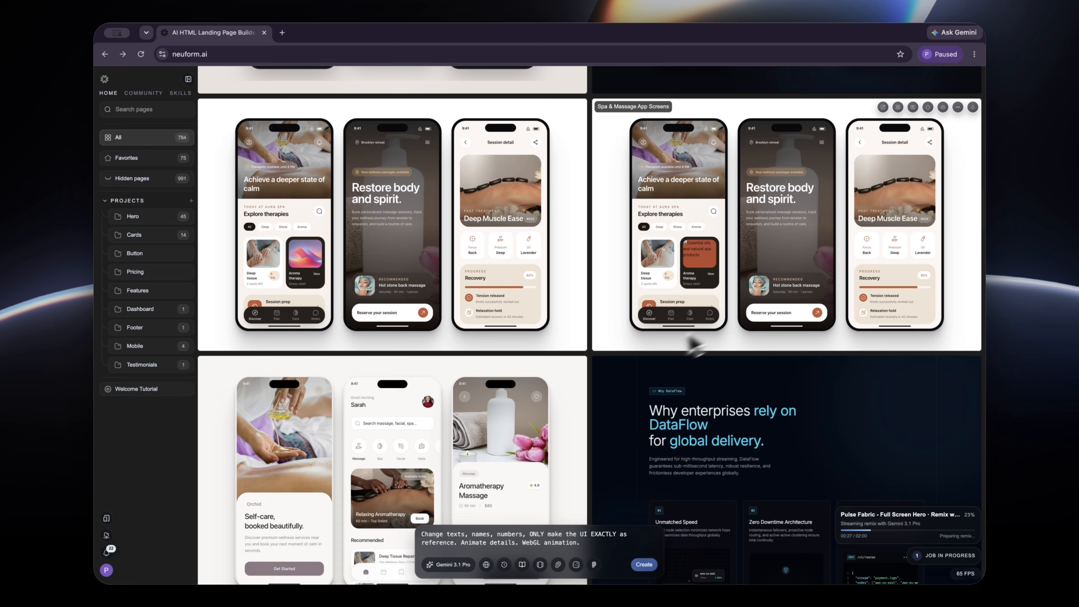
scroll(486, 472, "down", 3)
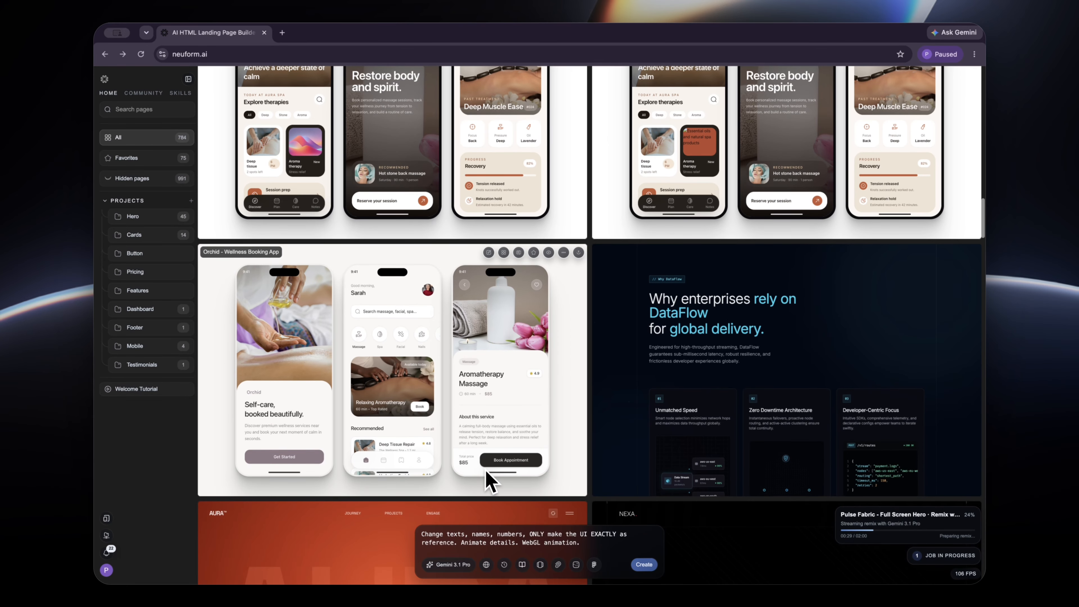
scroll(487, 472, "down", 20)
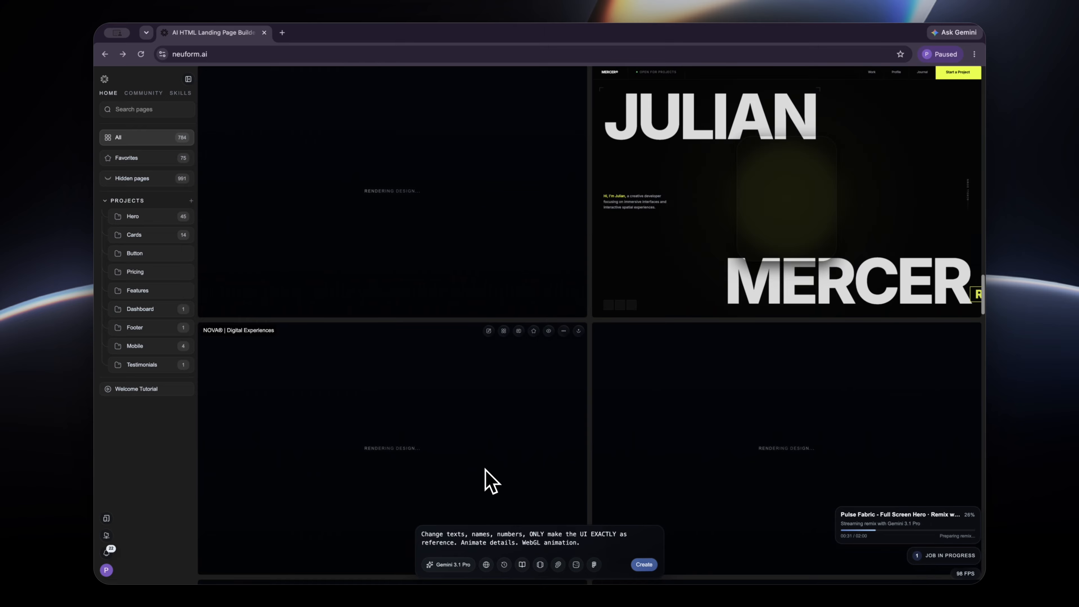
scroll(485, 469, "down", 15)
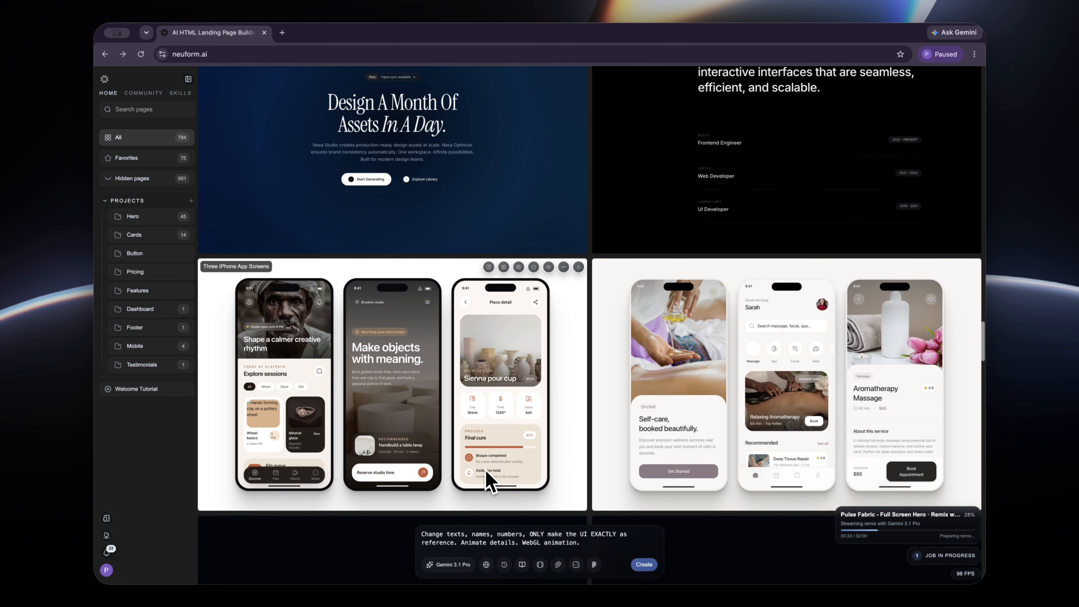
scroll(486, 470, "up", 15)
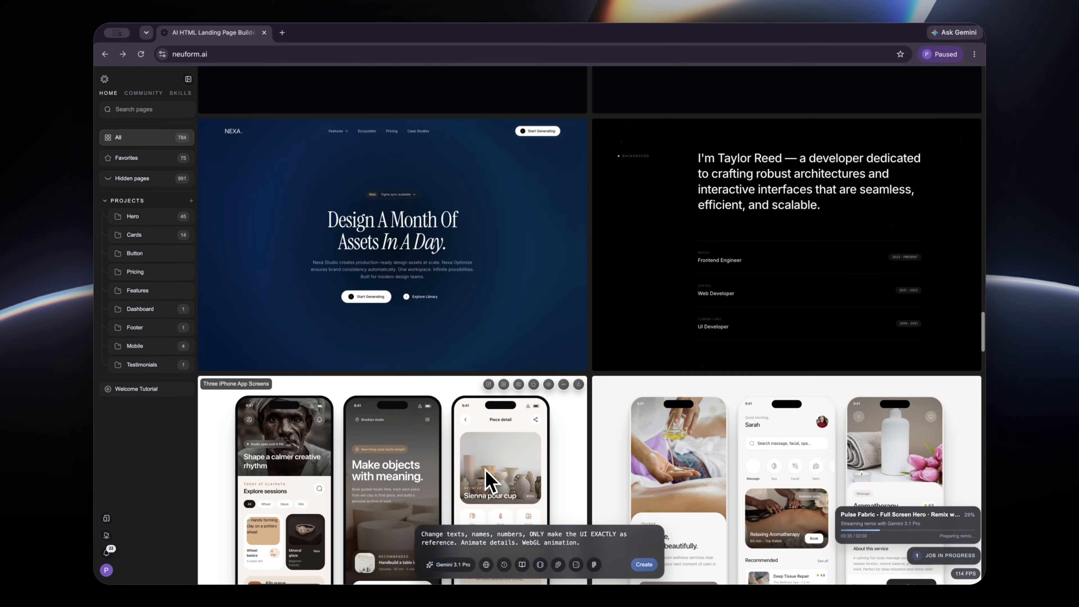
scroll(486, 470, "up", 5)
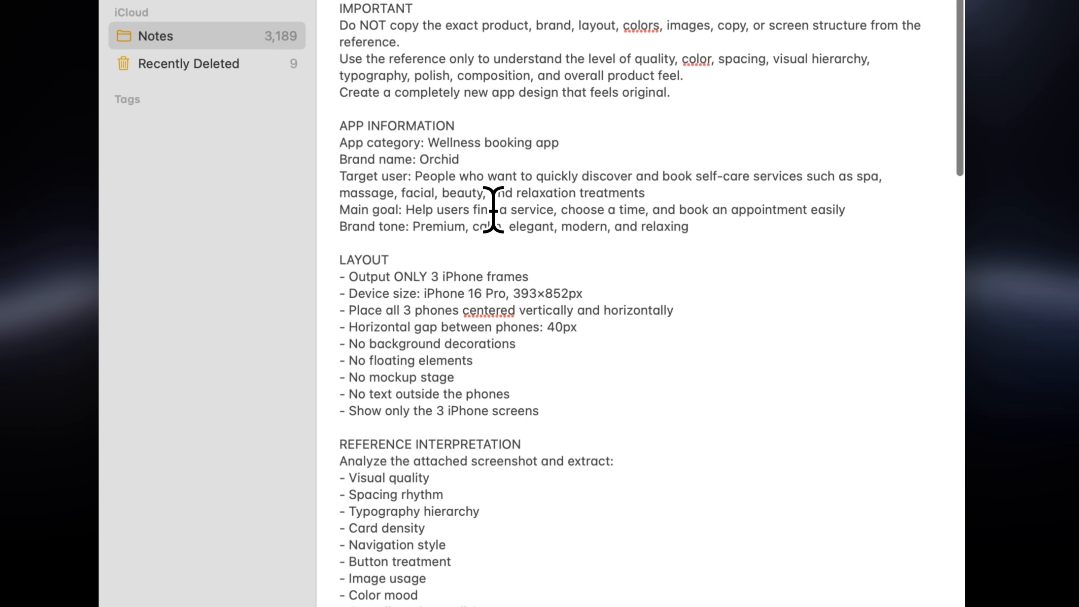
Read the Orchid wellness booking app prompt in Notes and highlight its IOS REQUIREMENTS section
scroll(492, 210, "down", 10)
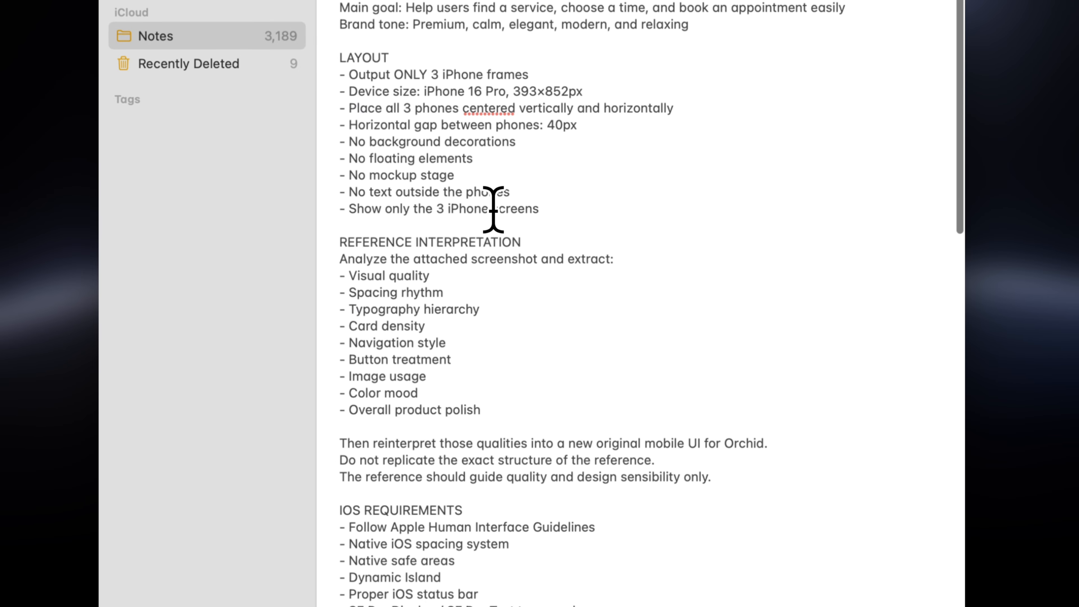
scroll(494, 210, "down", 3)
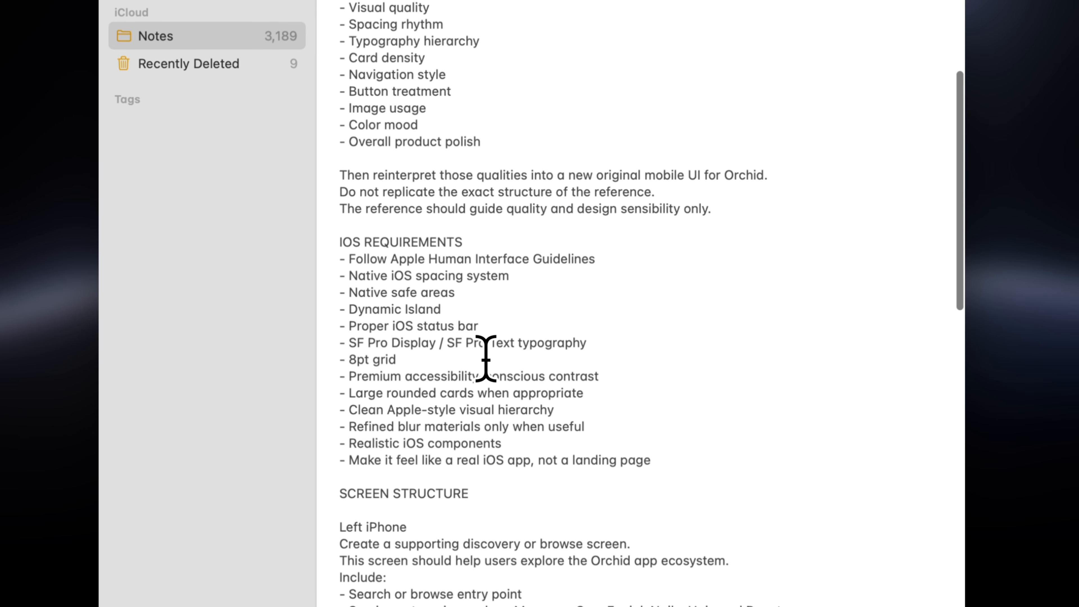
left_click_drag(656, 460, 342, 190)
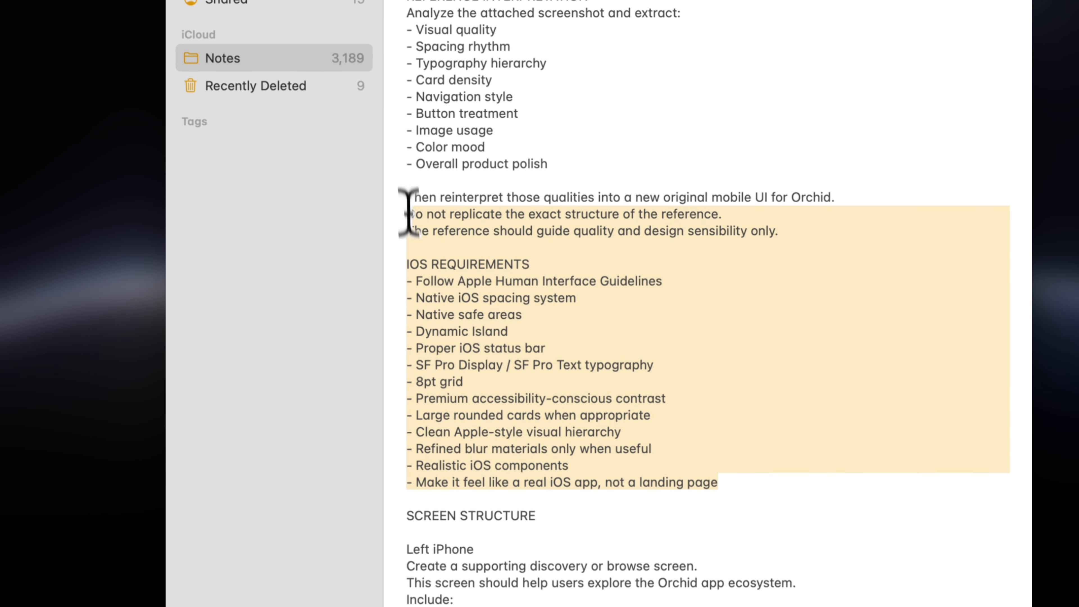
left_click_drag(407, 212, 394, 273)
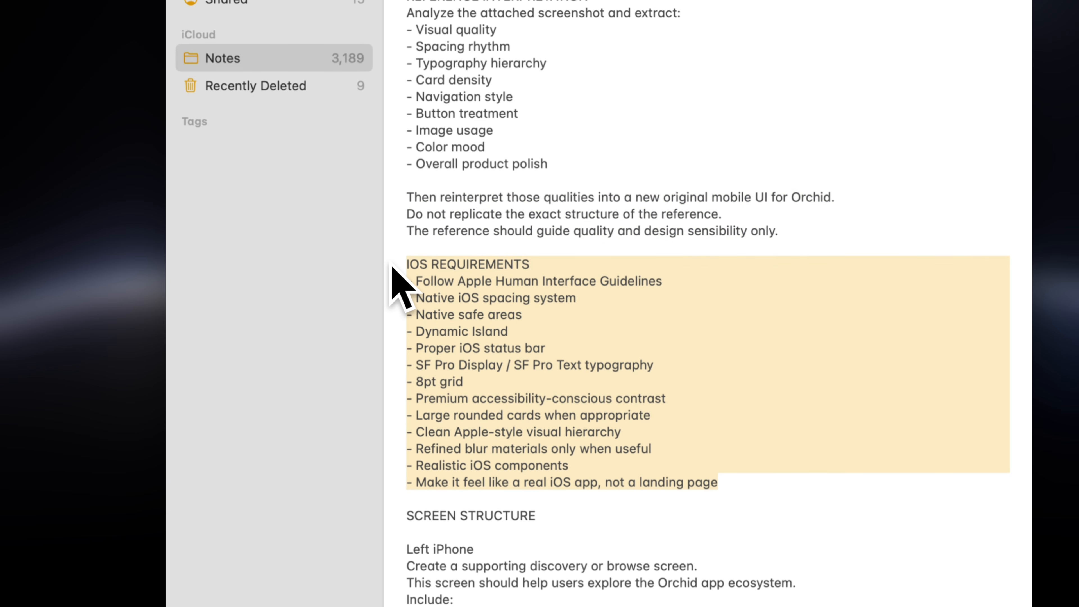
Read the rest of the Orchid prompt, from the screen structure through visual direction, colour, content, anti-copy and shadow rules
scroll(553, 339, "down", 20)
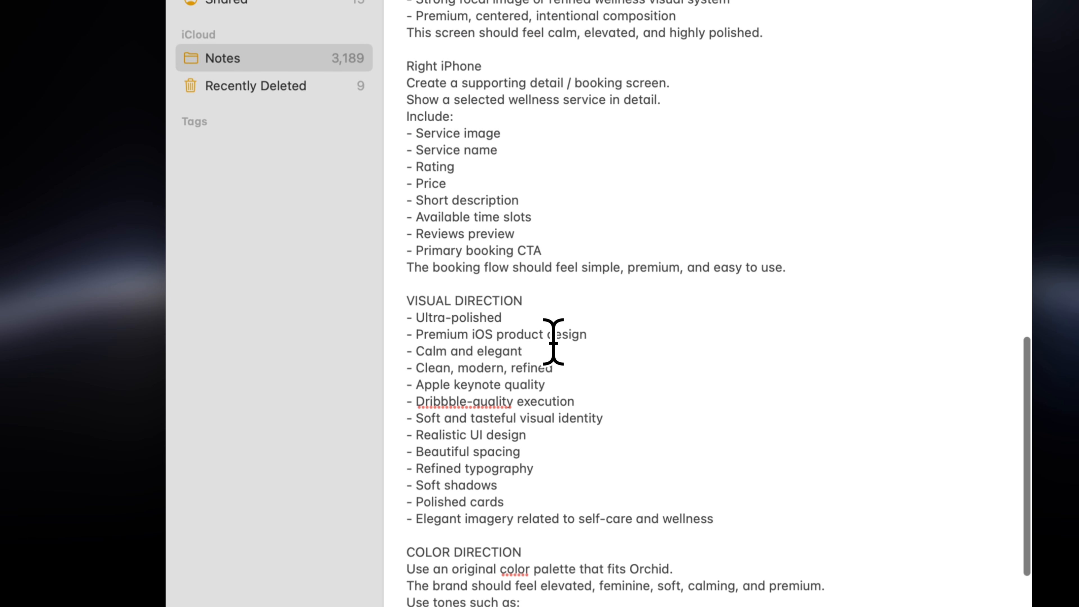
scroll(553, 341, "down", 1)
scroll(553, 341, "down", 6)
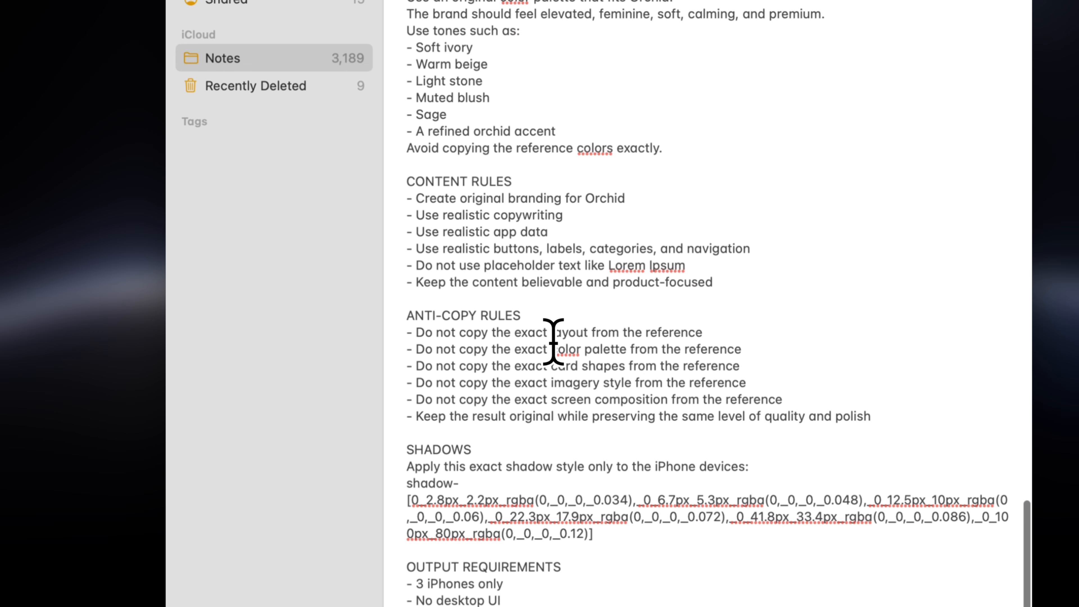